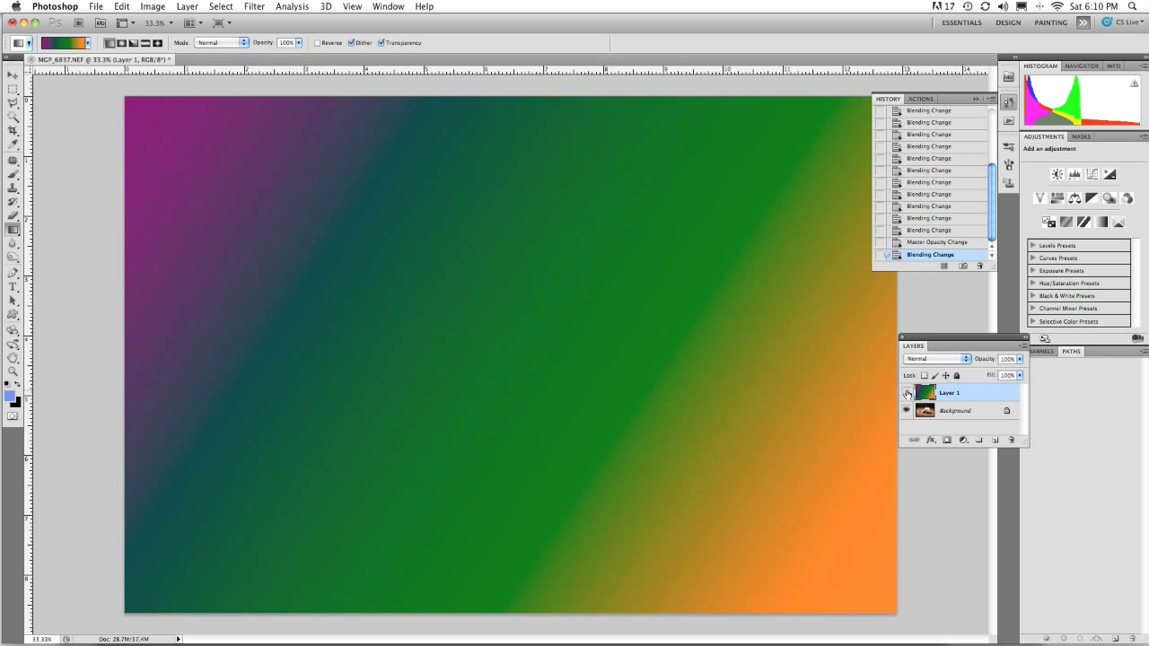
# Step: Hide and reshow the gradient layer to compare with the photo, keeping Normal blending
pyautogui.click(907, 392)
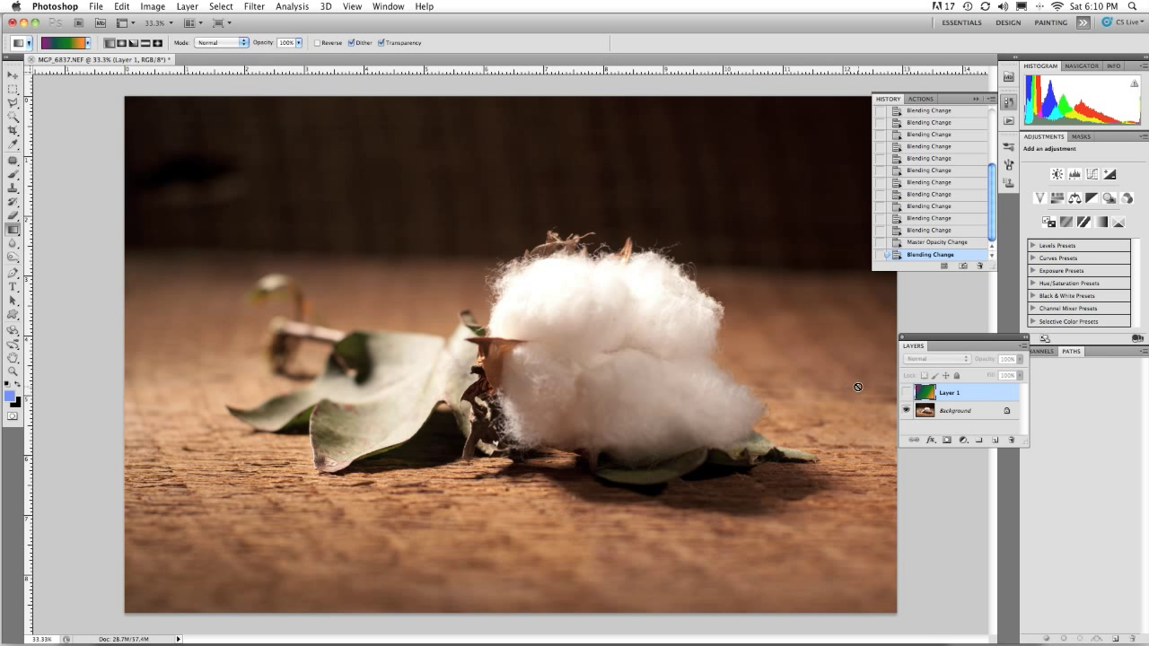
pyautogui.click(906, 393)
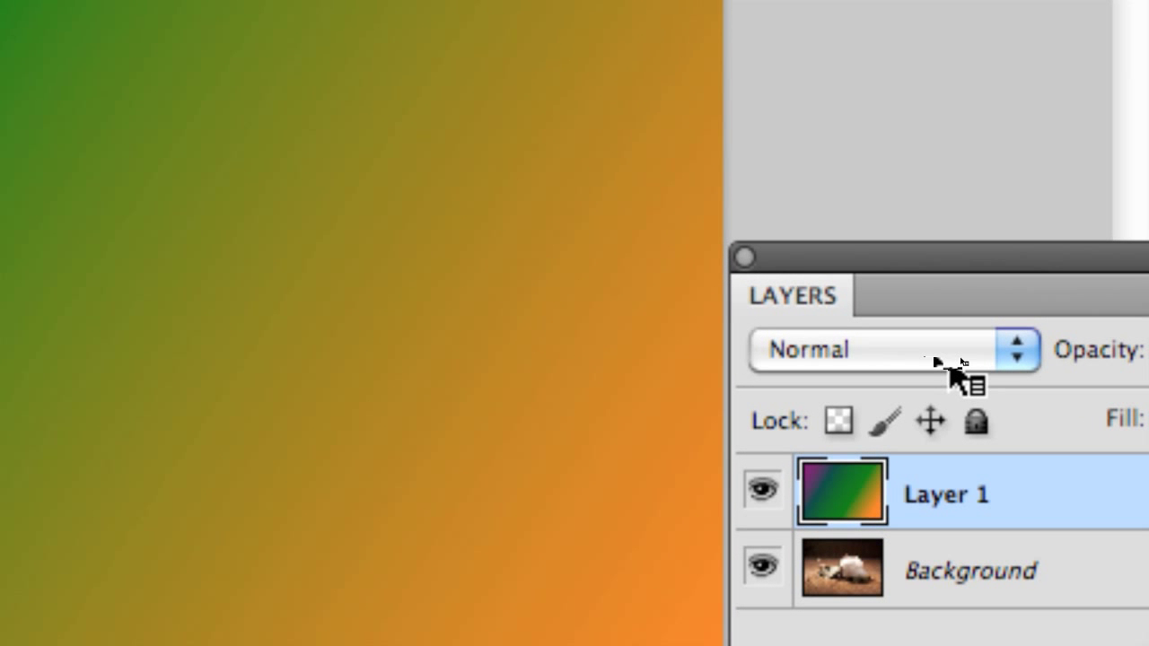
pyautogui.click(964, 361)
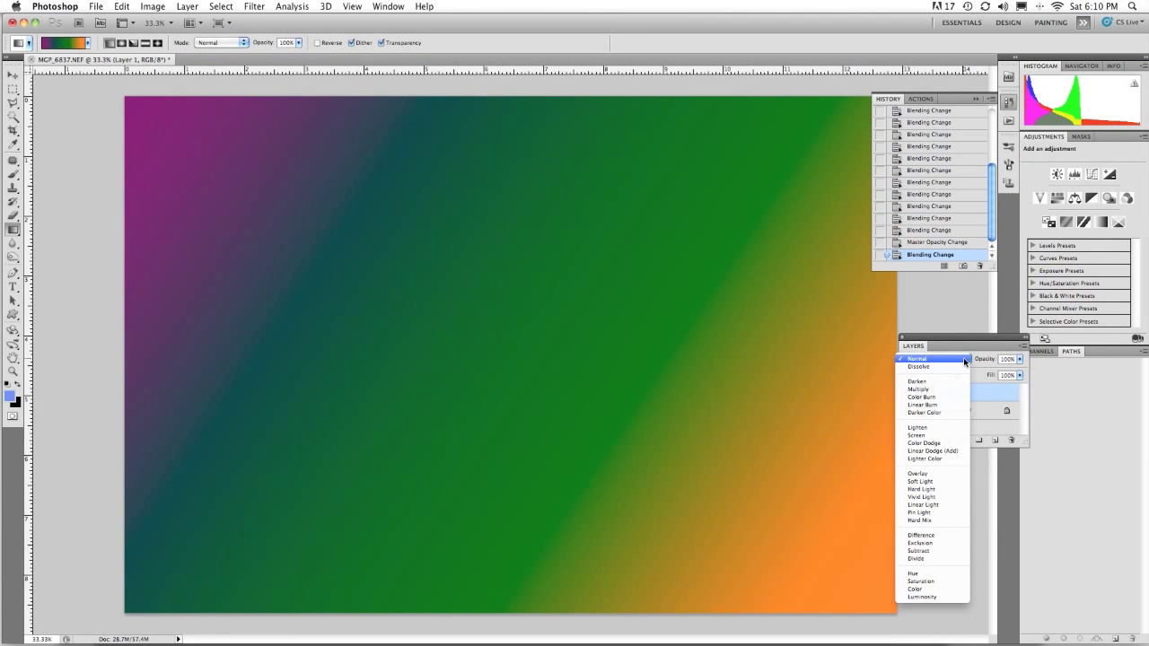
pyautogui.click(935, 361)
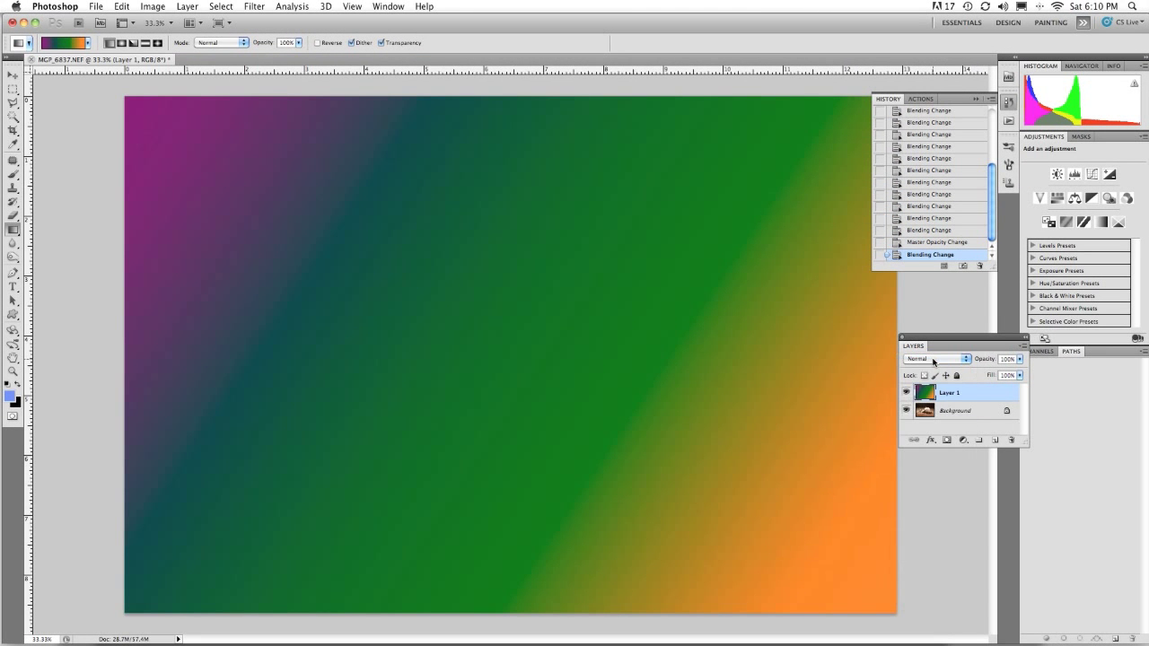
pyautogui.click(907, 393)
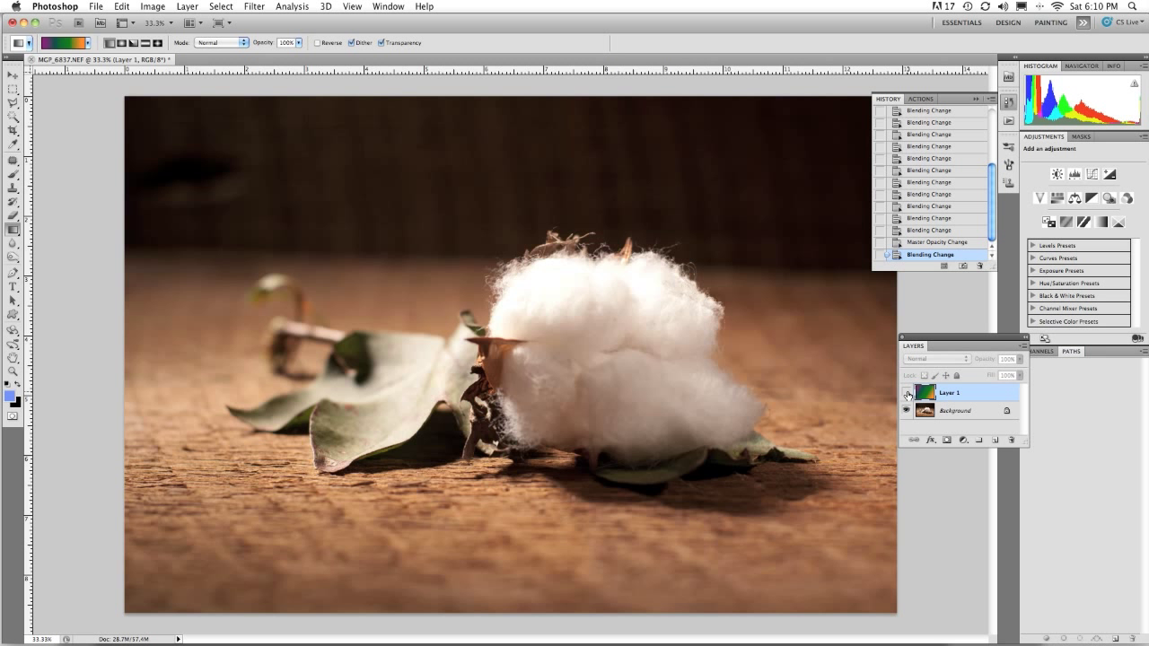
pyautogui.click(906, 393)
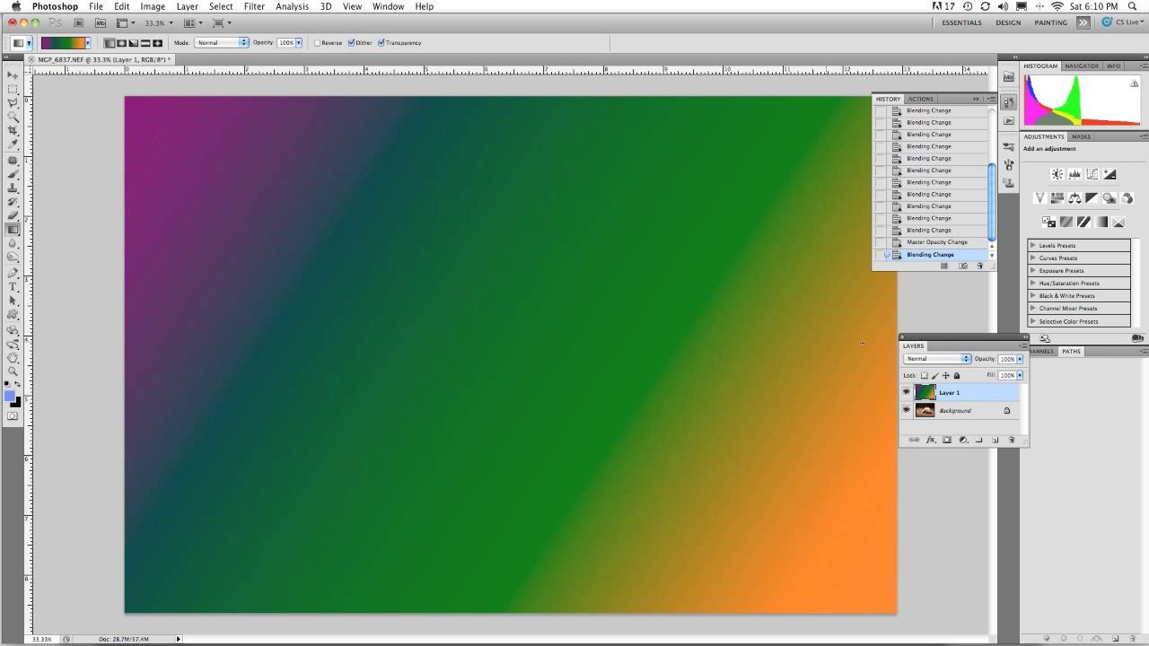
# Step: Drop the gradient layer's opacity to about 40%, restore 100%, and recompare with the photo
pyautogui.click(1020, 359)
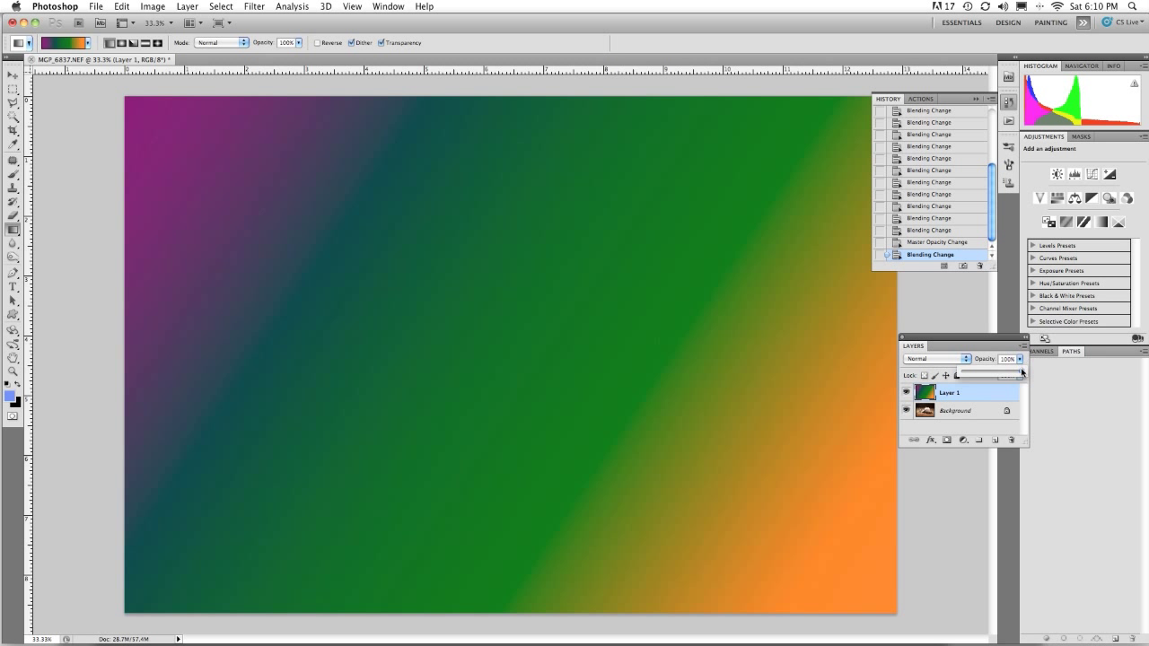
pyautogui.moveTo(1022, 371); pyautogui.dragTo(991, 372)
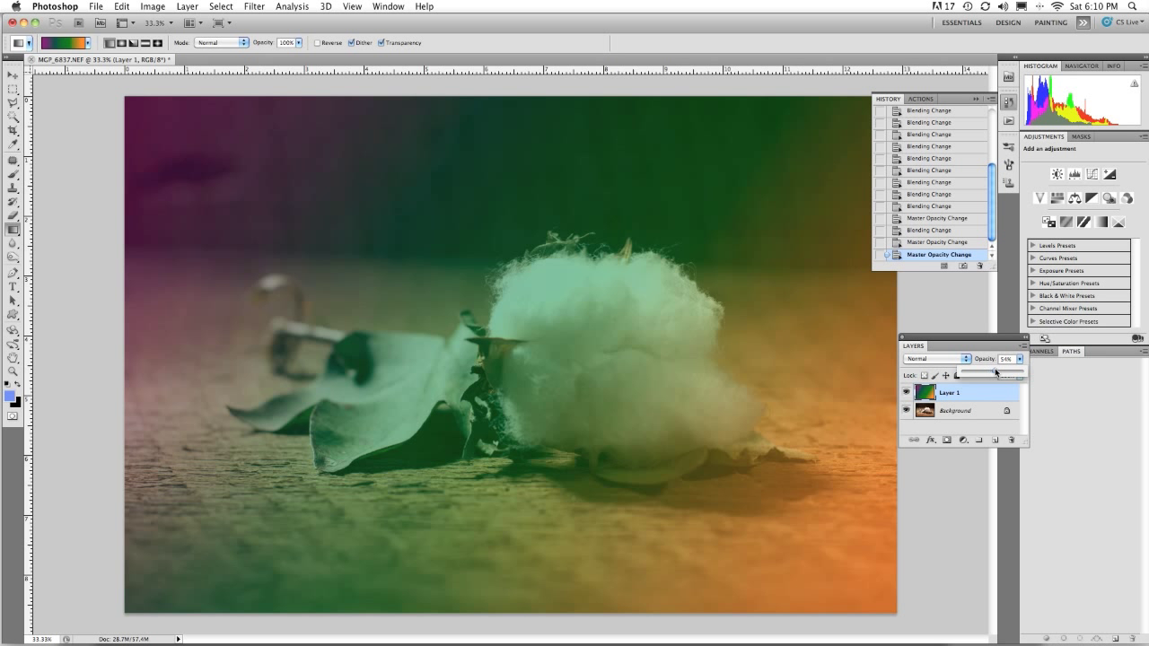
pyautogui.moveTo(994, 371); pyautogui.dragTo(1028, 372)
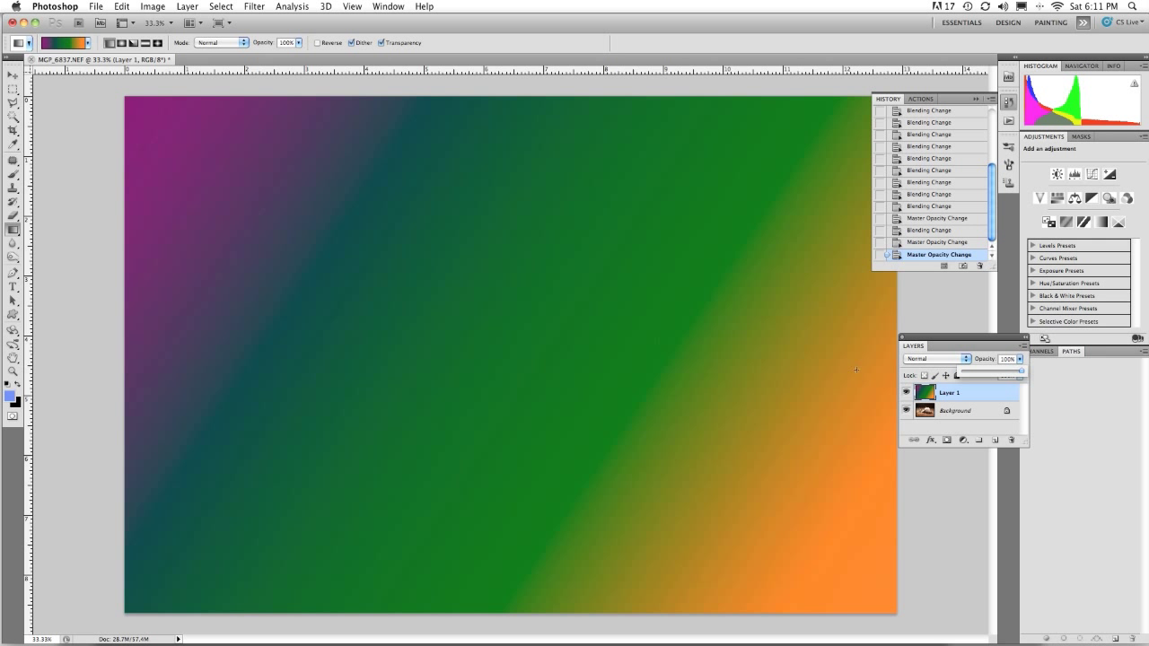
pyautogui.click(906, 393)
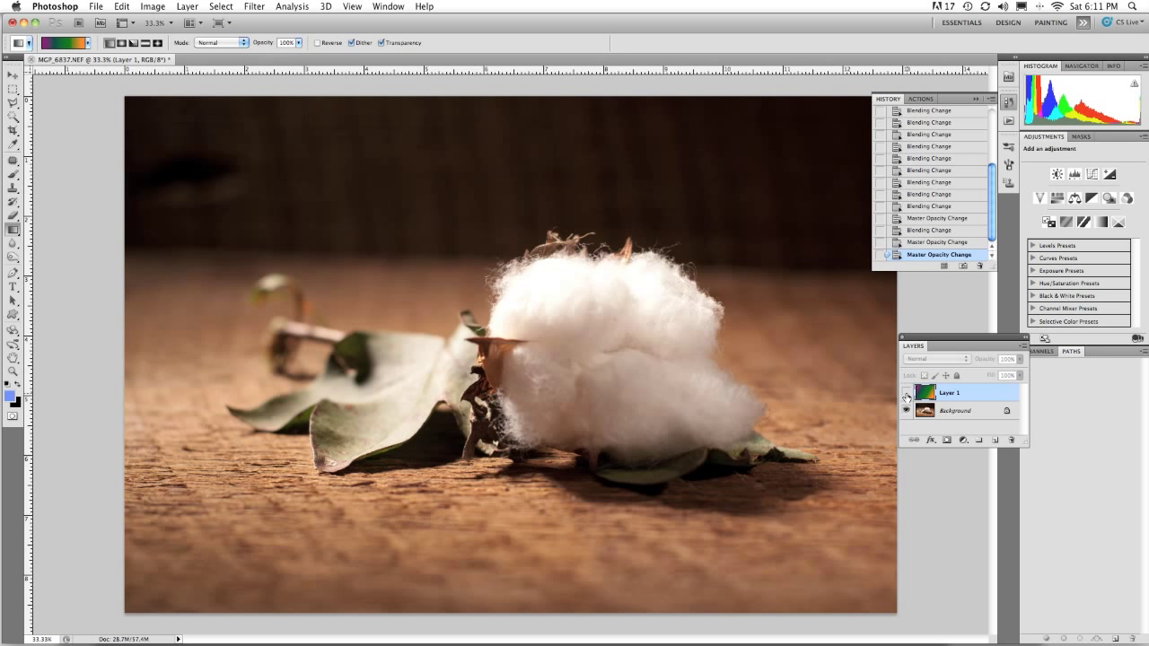
pyautogui.click(905, 392)
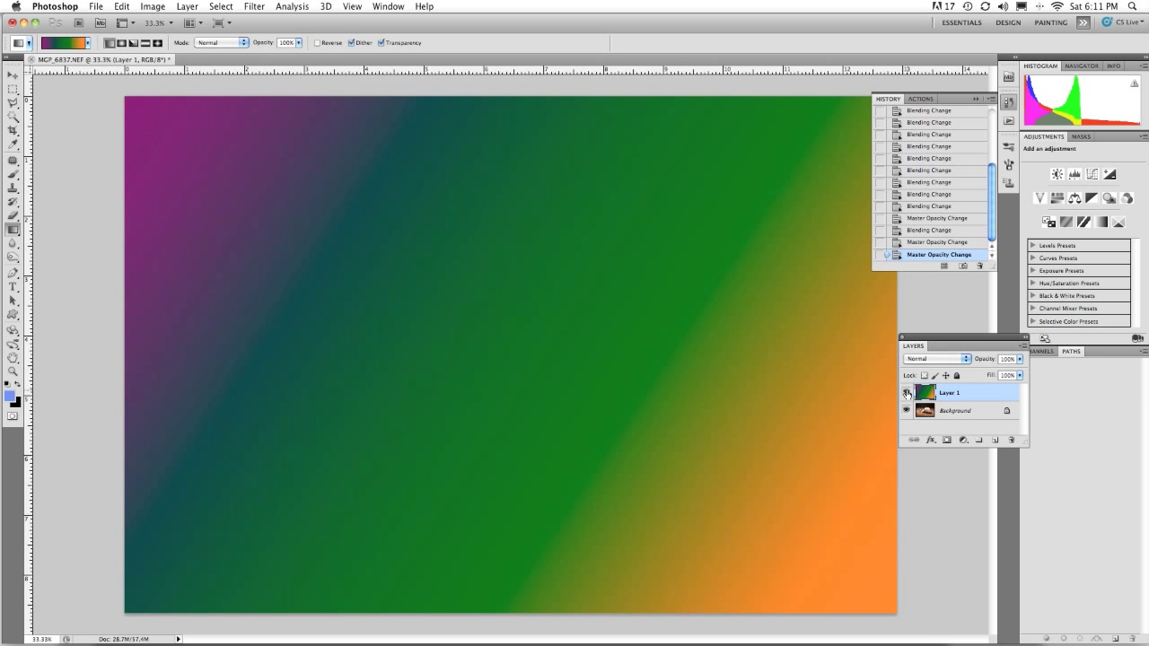
# Step: Set Layer 1 to Dissolve, lower opacity to 50% to show speckling, then restore 100%
pyautogui.click(942, 359)
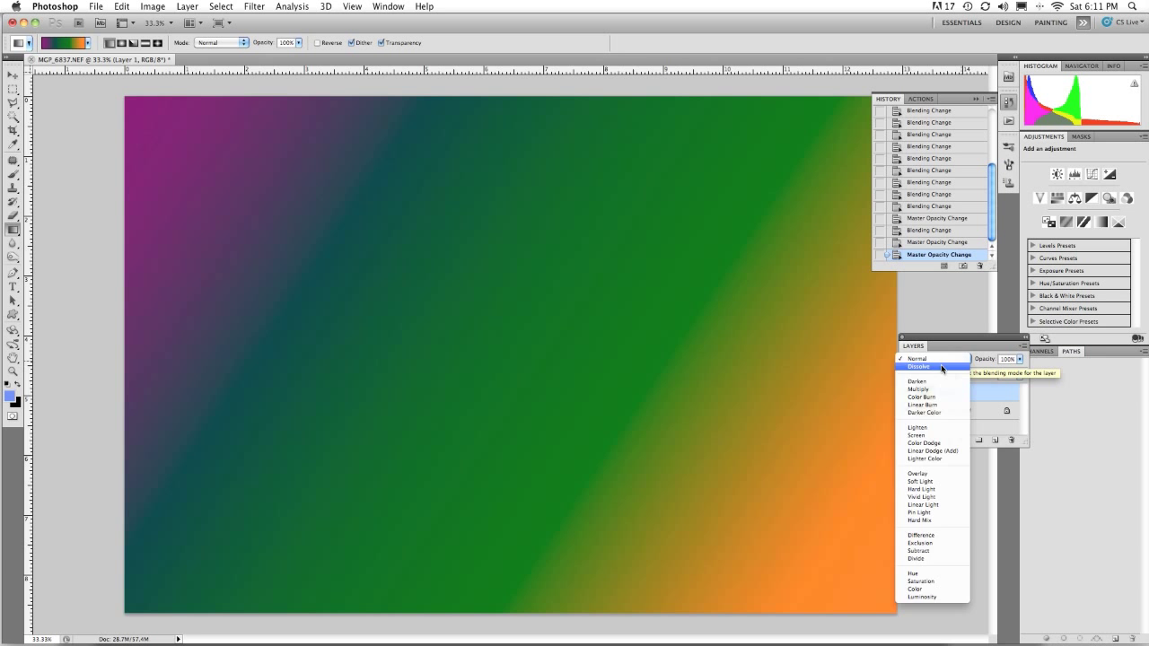
pyautogui.click(941, 367)
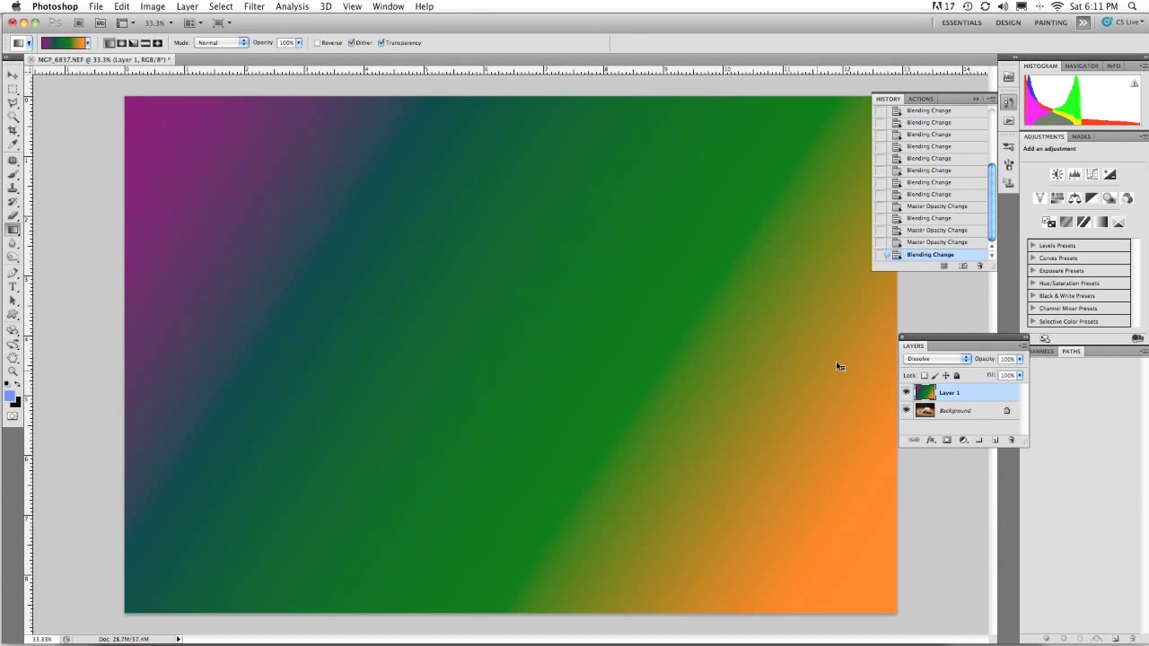
pyautogui.click(1019, 359)
pyautogui.moveTo(1021, 374); pyautogui.dragTo(992, 372)
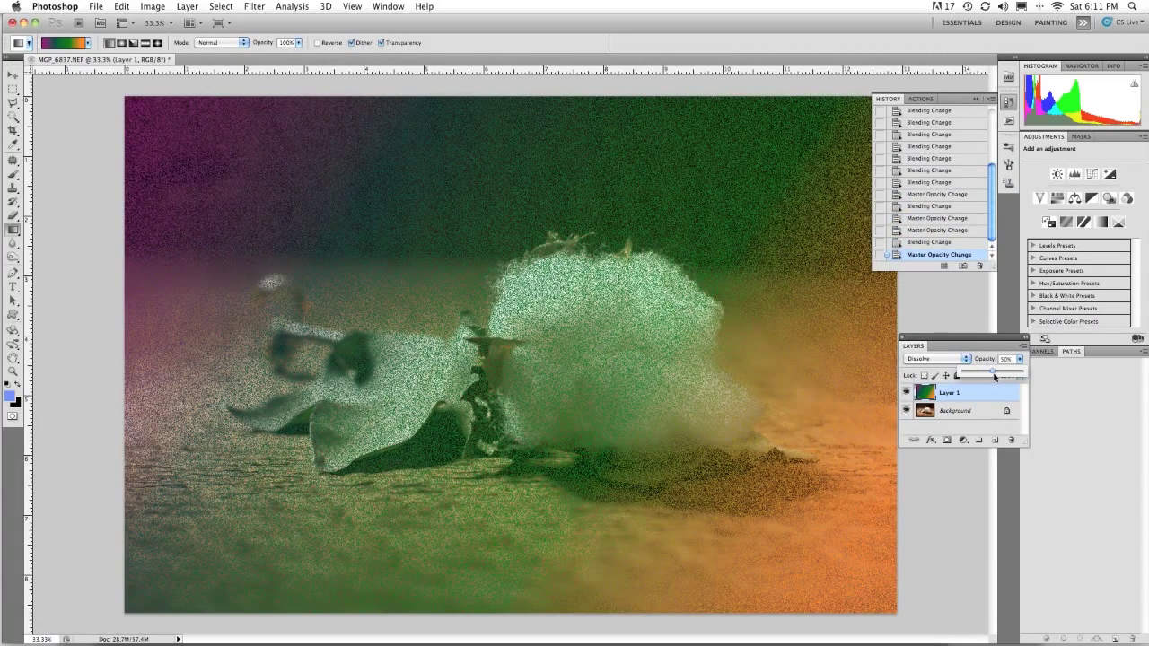
pyautogui.moveTo(992, 370); pyautogui.dragTo(1032, 375)
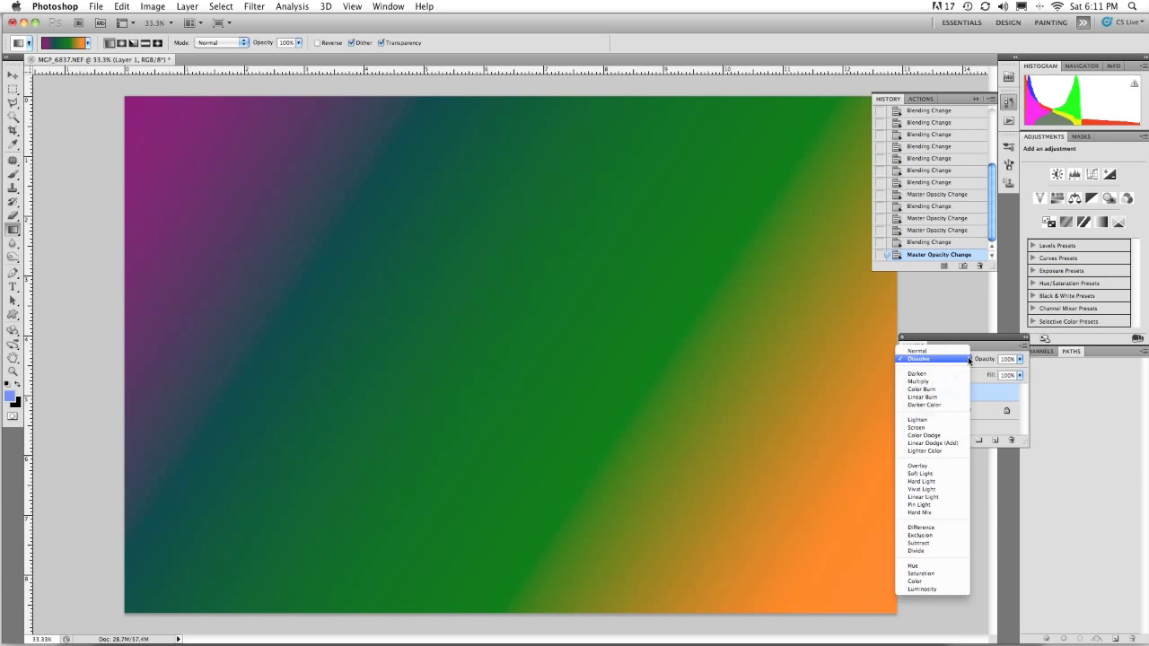
# Step: Blend the gradient layer in Darken mode, then switch it to Multiply
pyautogui.click(937, 358)
pyautogui.click(937, 374)
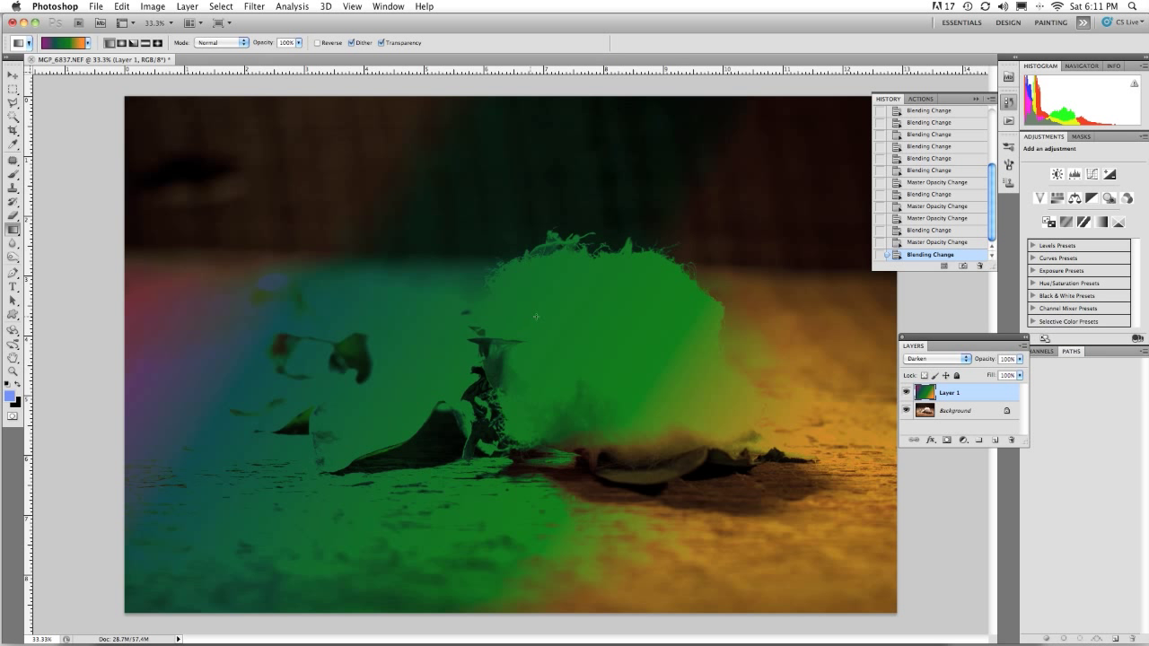
pyautogui.moveTo(964, 359); pyautogui.dragTo(964, 370)
pyautogui.click(967, 359)
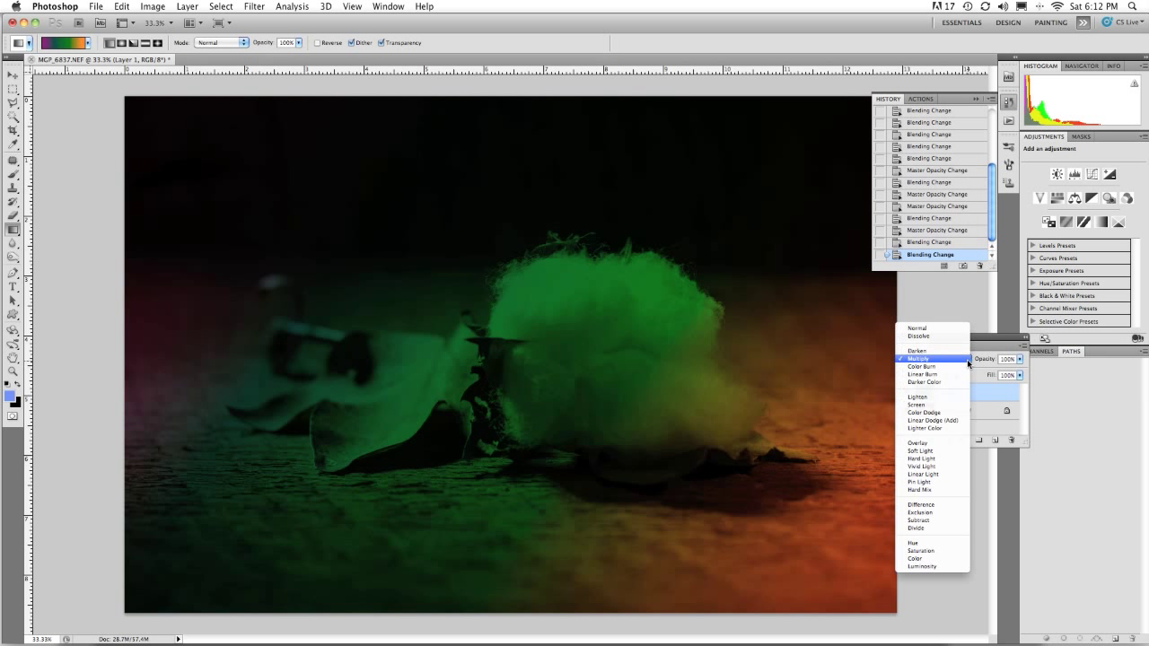
pyautogui.click(936, 362)
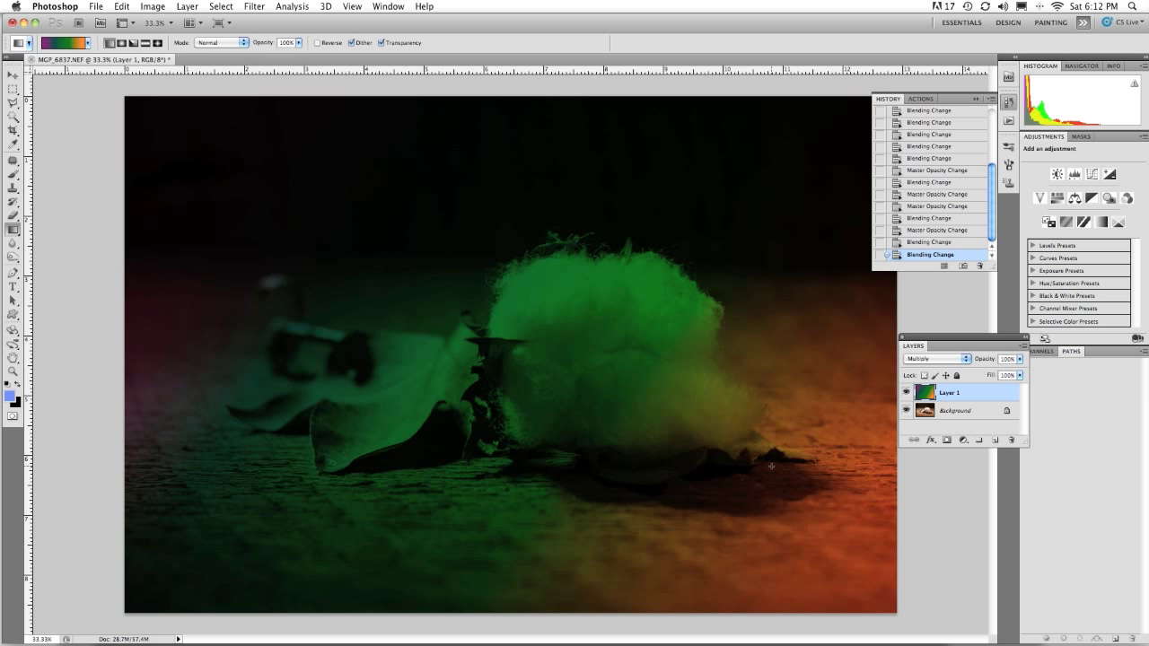
# Step: Step Layer 1 through Color Burn and Linear Burn, ending on Lighten
pyautogui.click(966, 359)
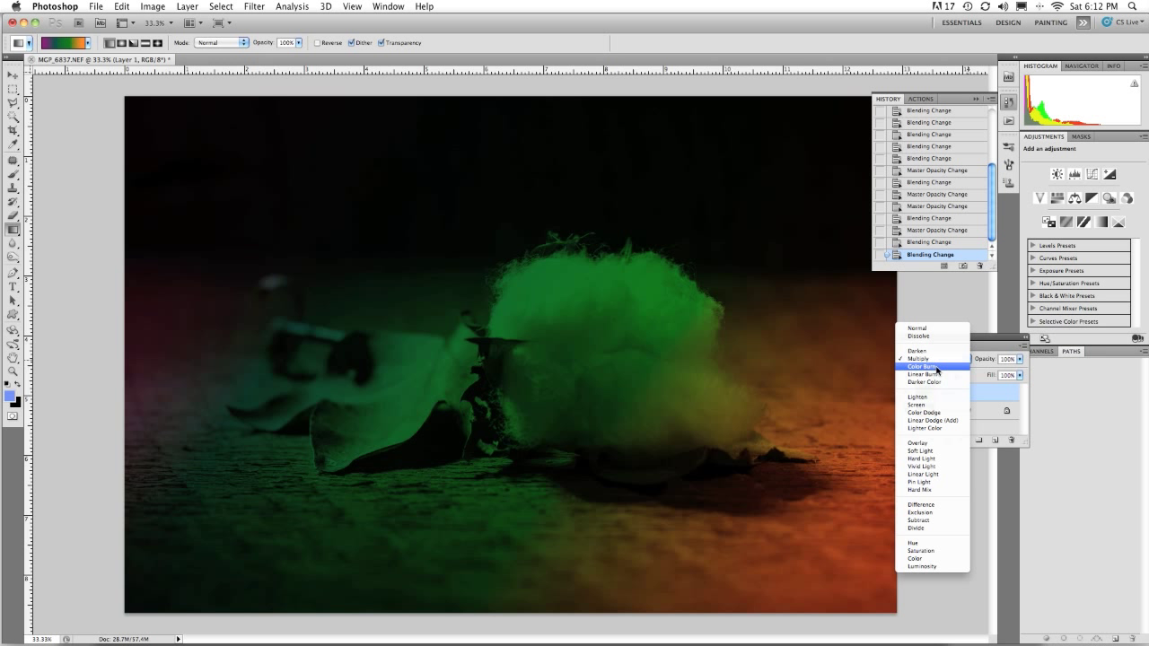
pyautogui.click(935, 370)
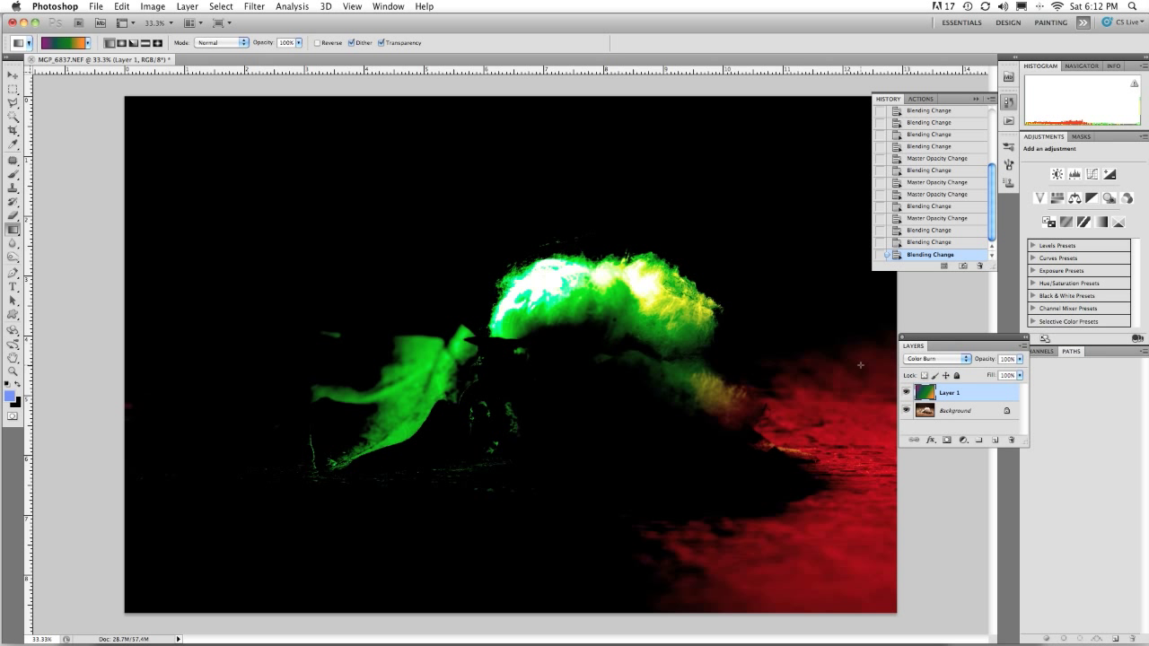
pyautogui.click(966, 359)
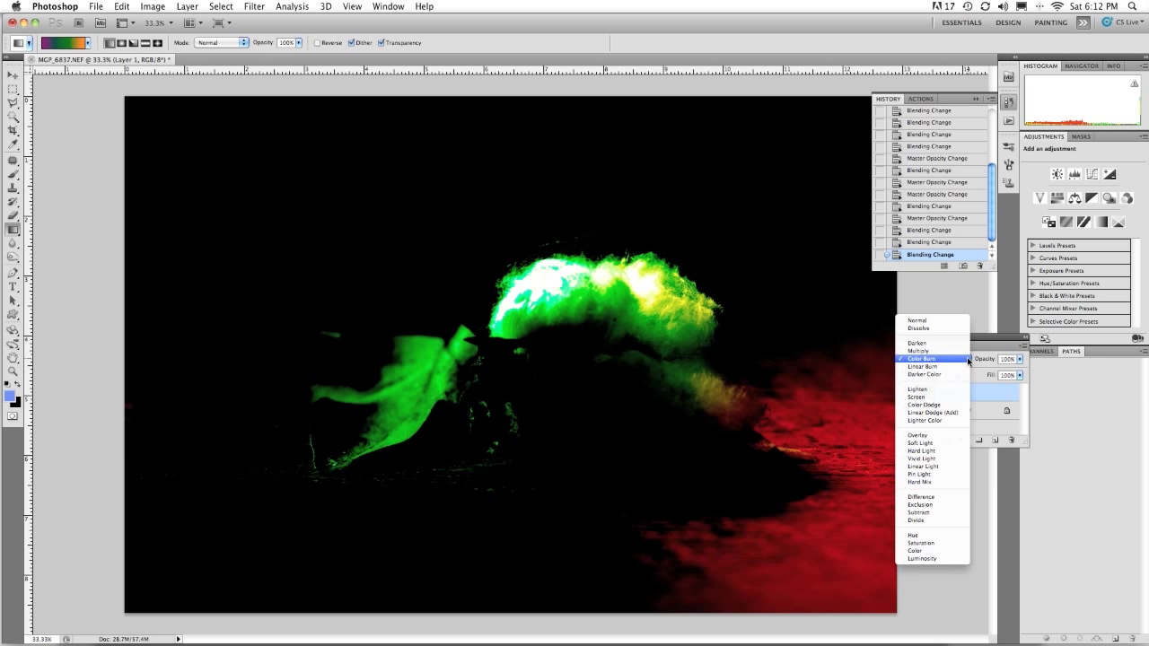
pyautogui.click(943, 367)
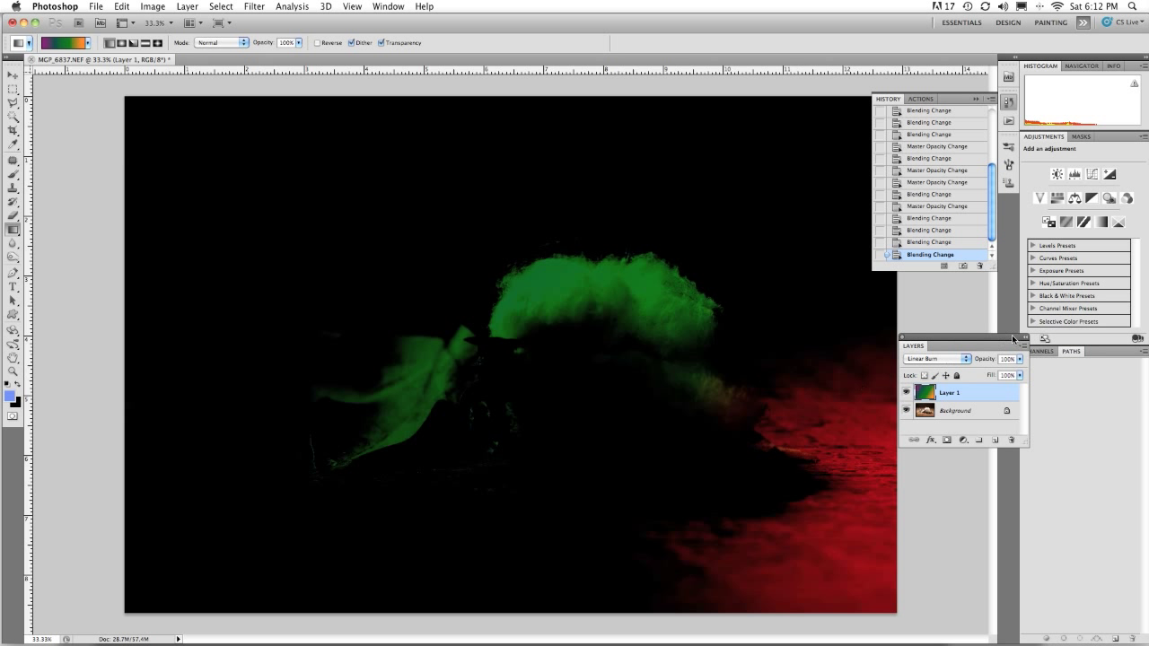
pyautogui.click(968, 360)
pyautogui.click(917, 381)
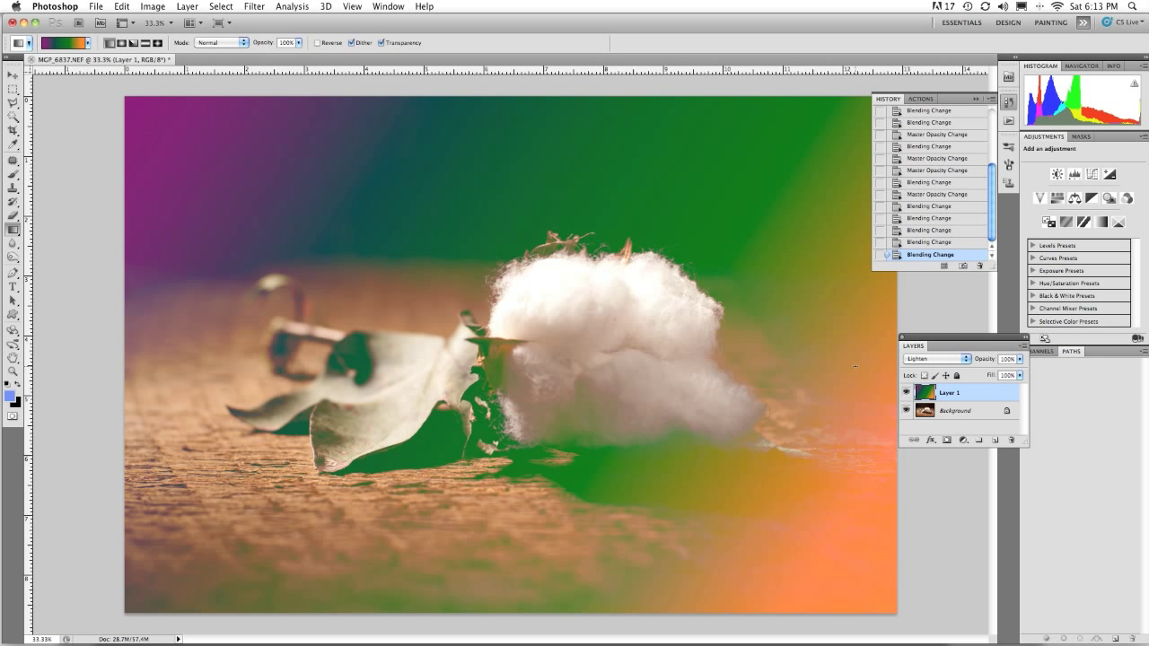
# Step: Try Screen and Color Burn on Layer 1, then settle on Linear Dodge (Add)
pyautogui.click(968, 359)
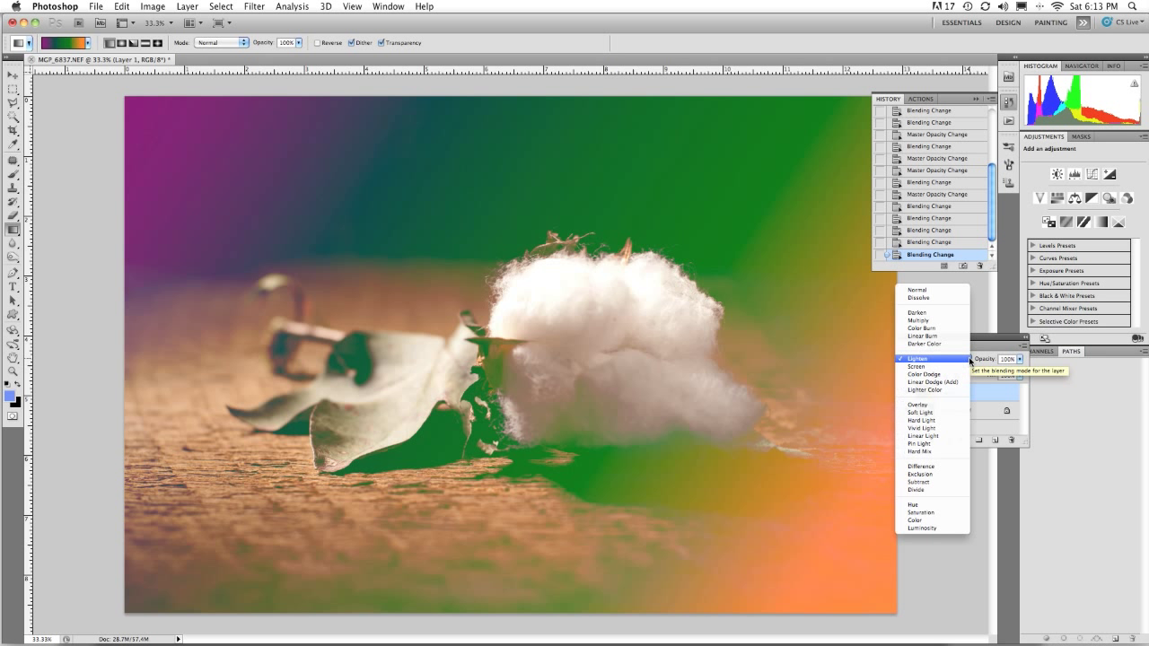
pyautogui.click(941, 367)
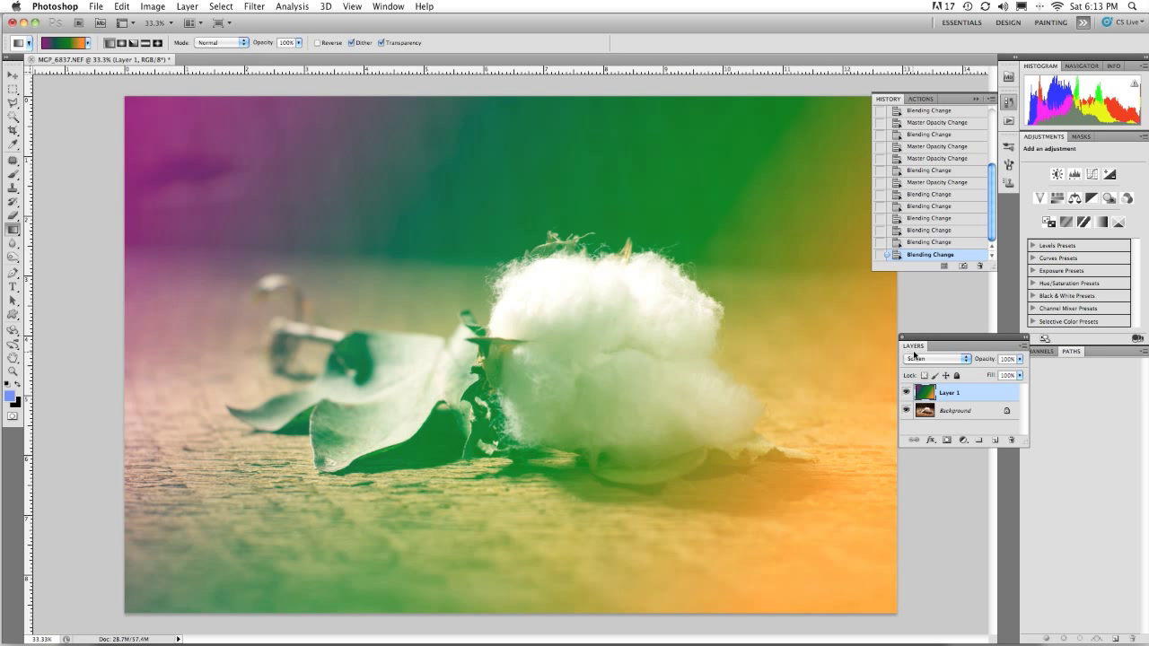
pyautogui.click(970, 360)
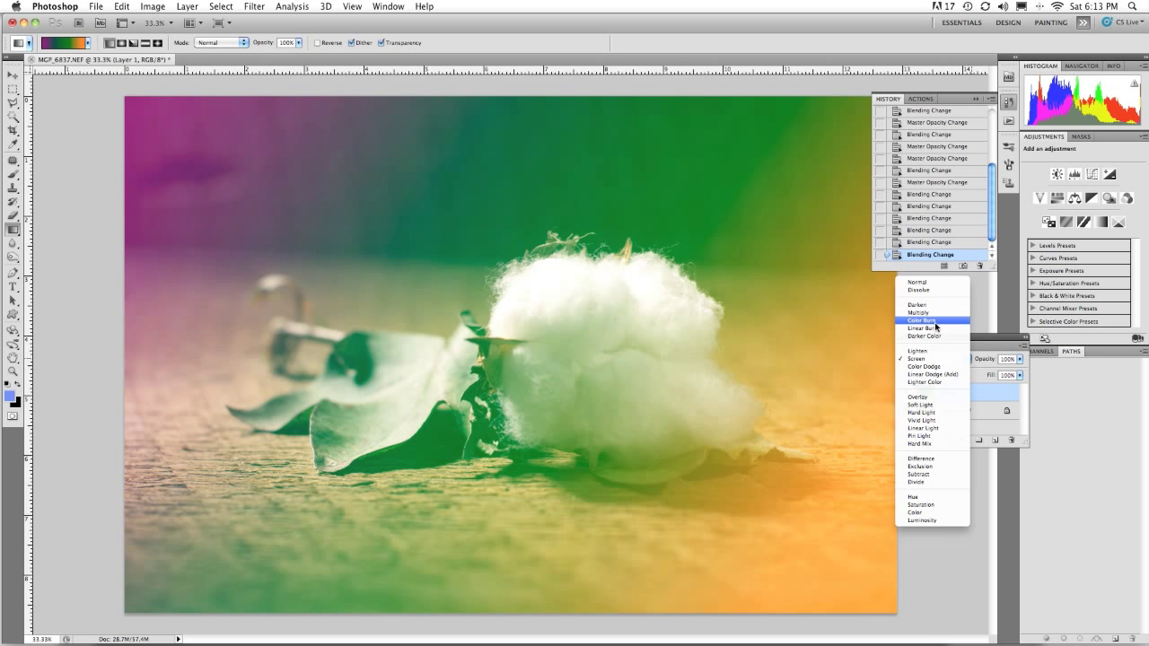
pyautogui.press('Escape')
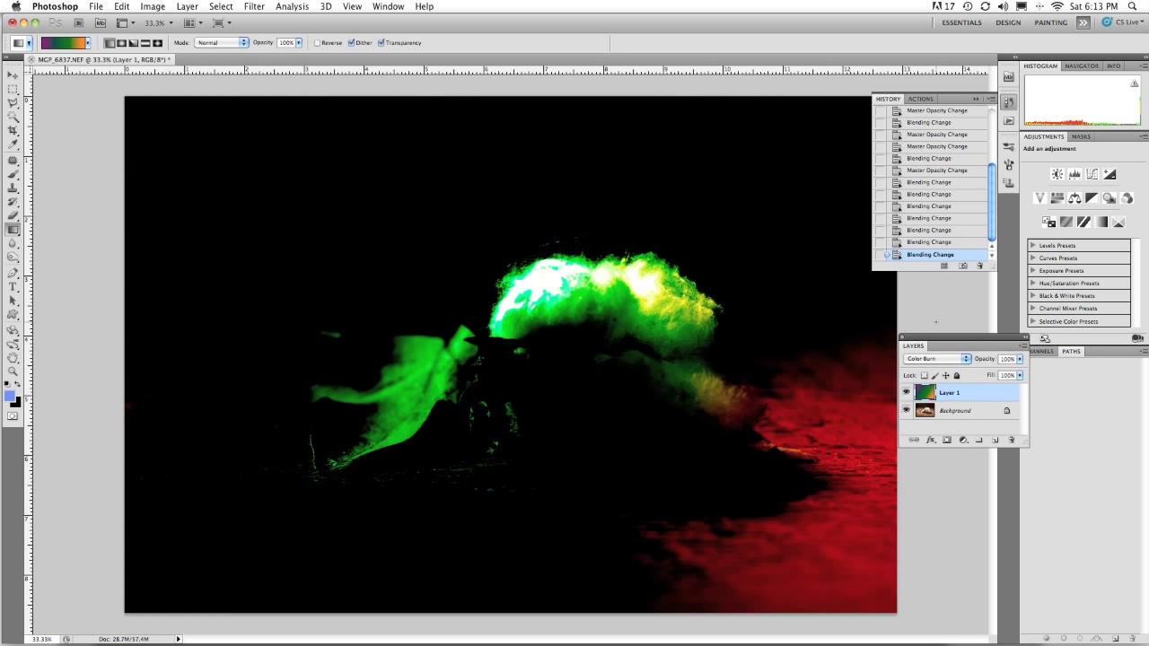
pyautogui.click(967, 359)
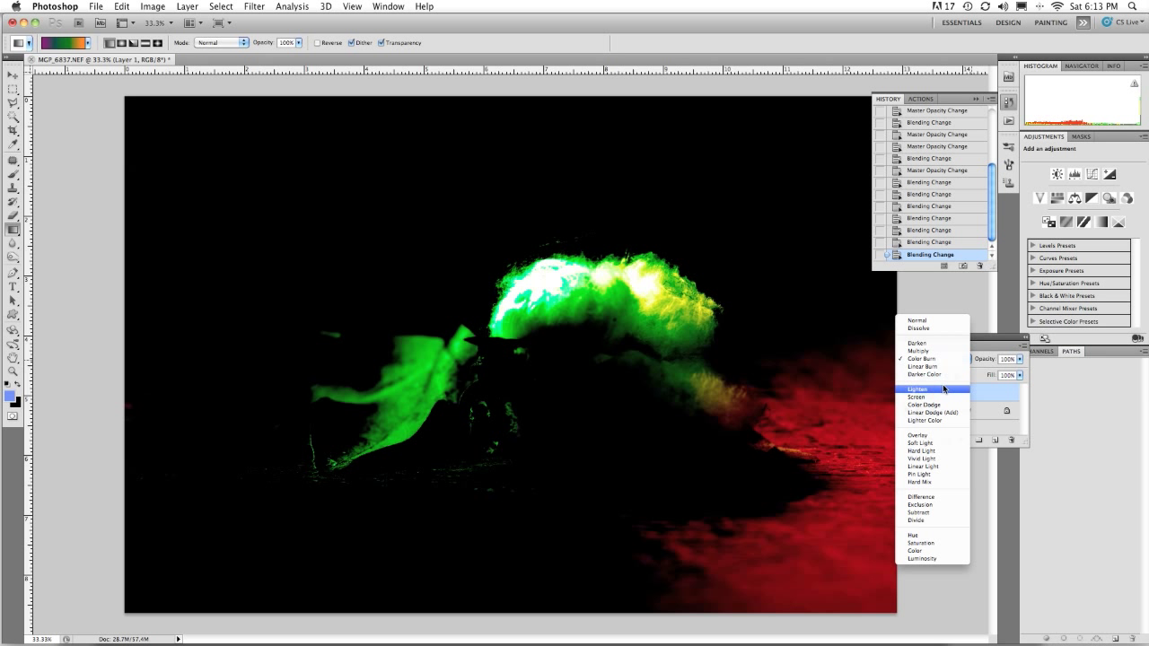
pyautogui.click(932, 413)
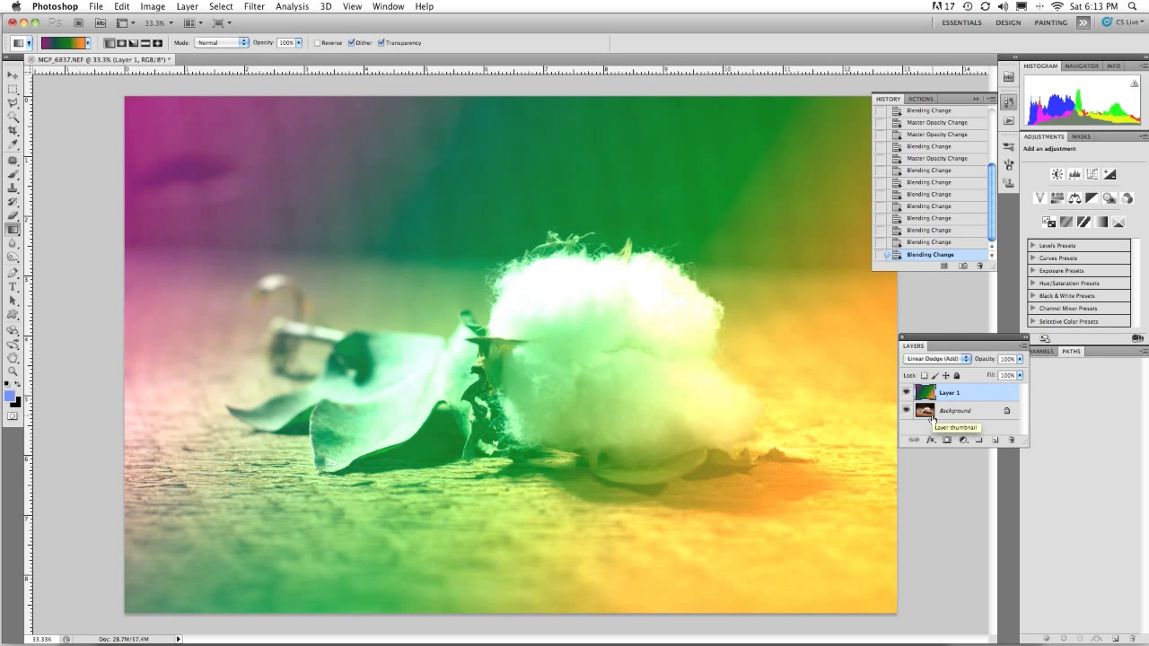
pyautogui.click(967, 360)
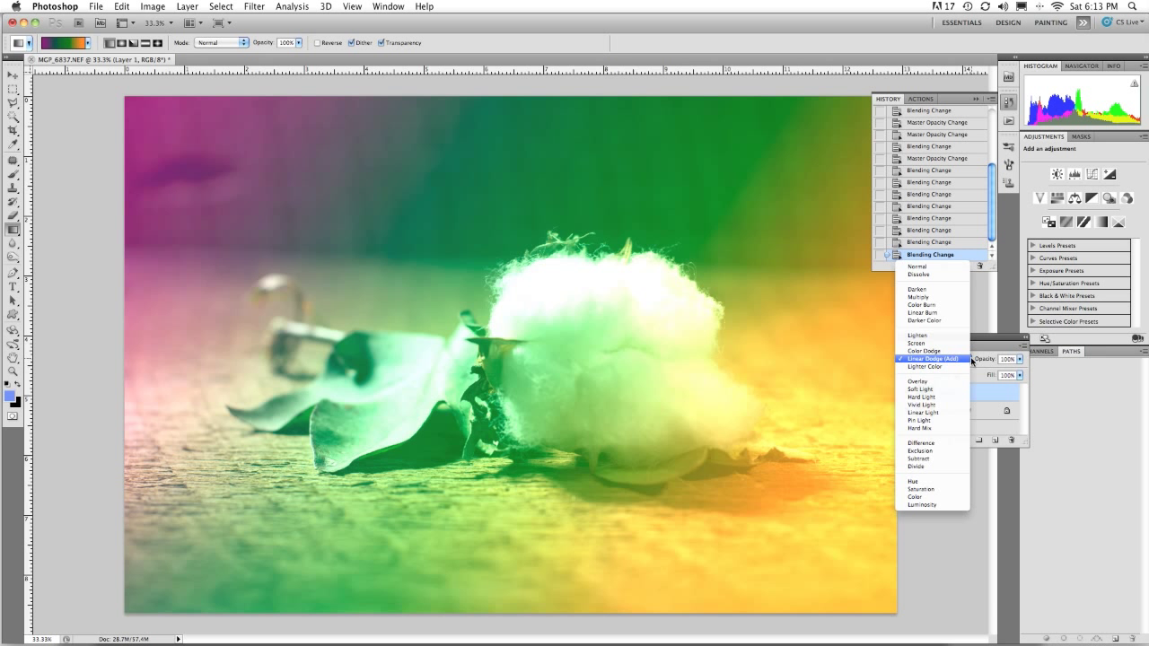
# Step: Cycle Layer 1 through Overlay, Soft Light and Hard Light, leaving it in Vivid Light
pyautogui.click(931, 381)
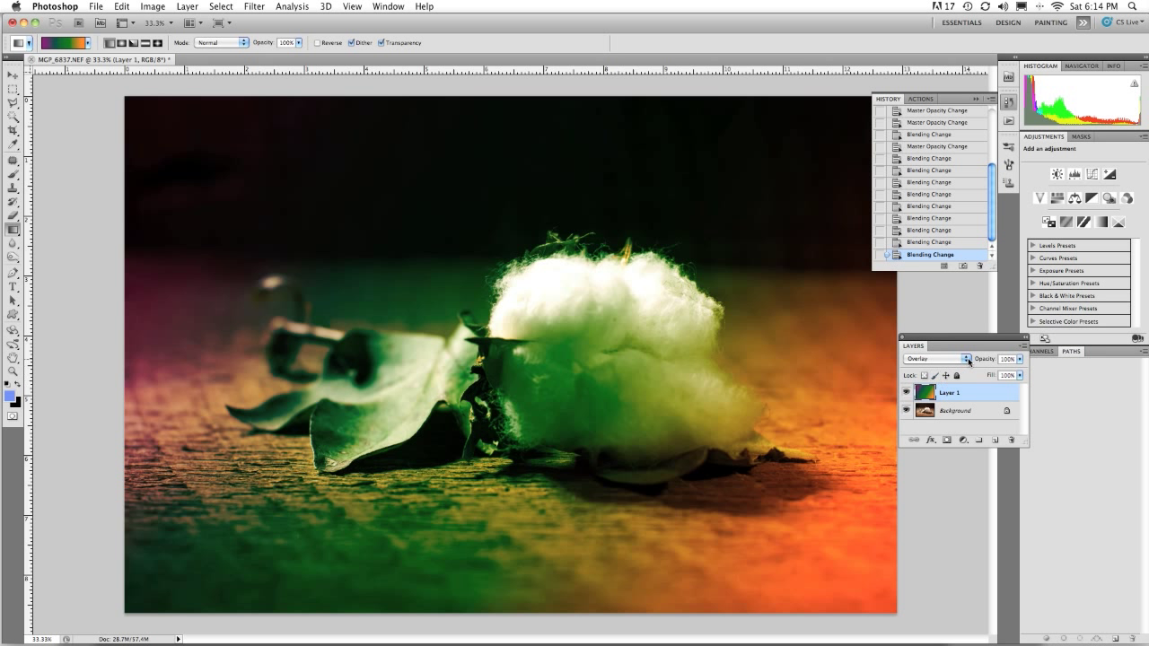
pyautogui.click(966, 359)
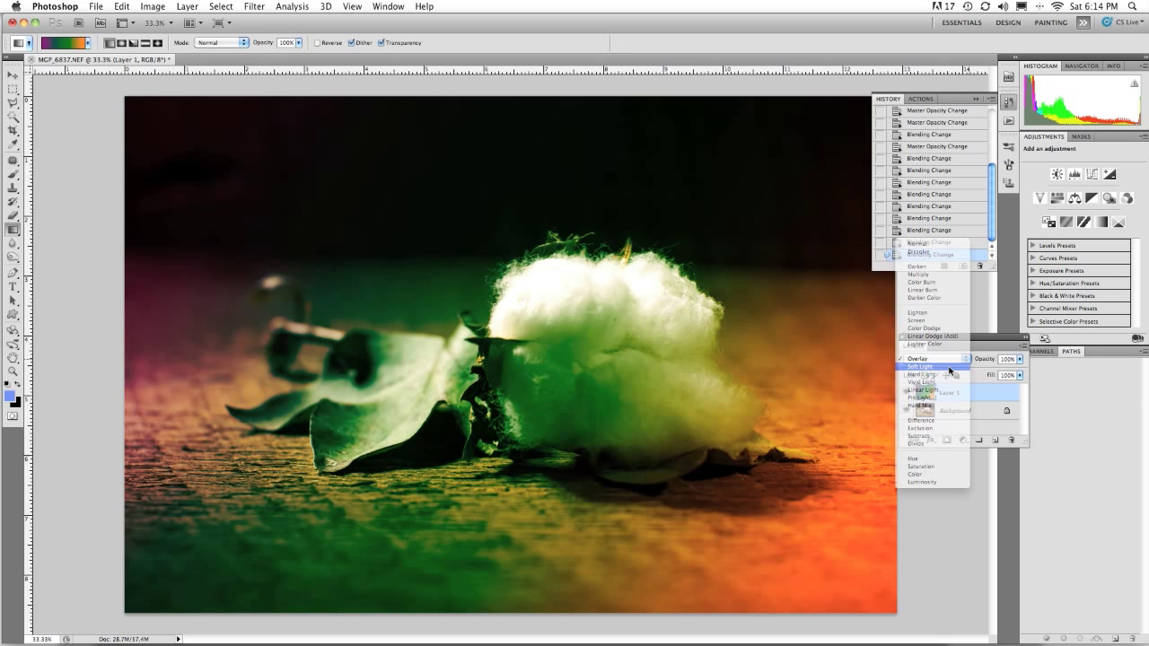
pyautogui.click(949, 370)
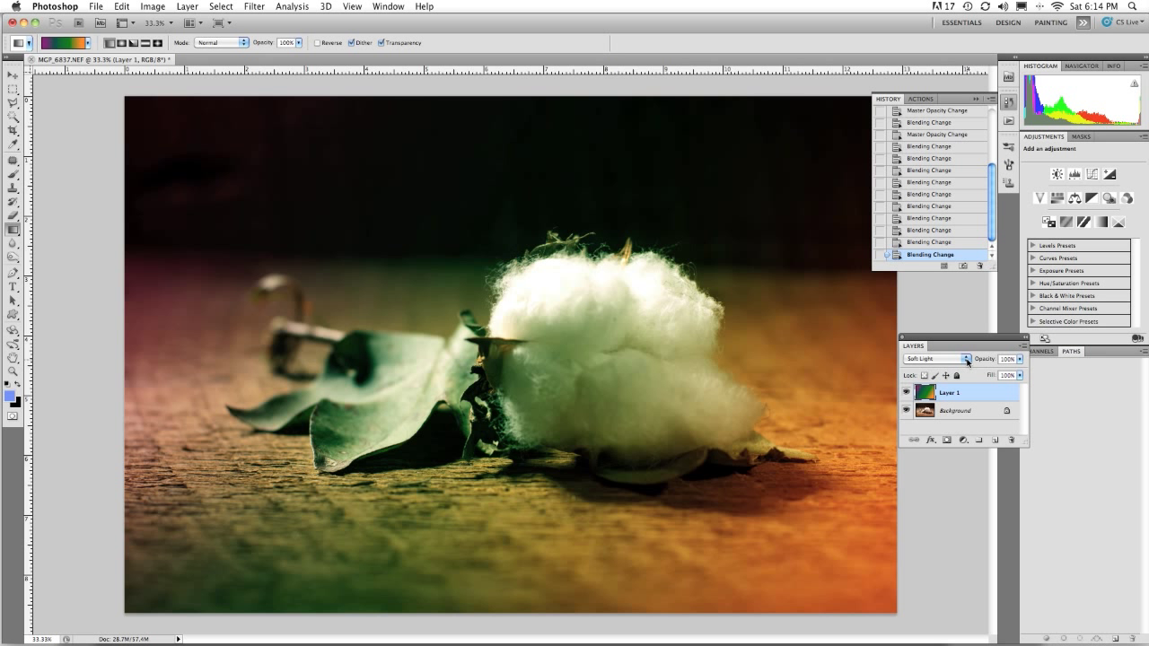
pyautogui.click(966, 359)
pyautogui.click(946, 369)
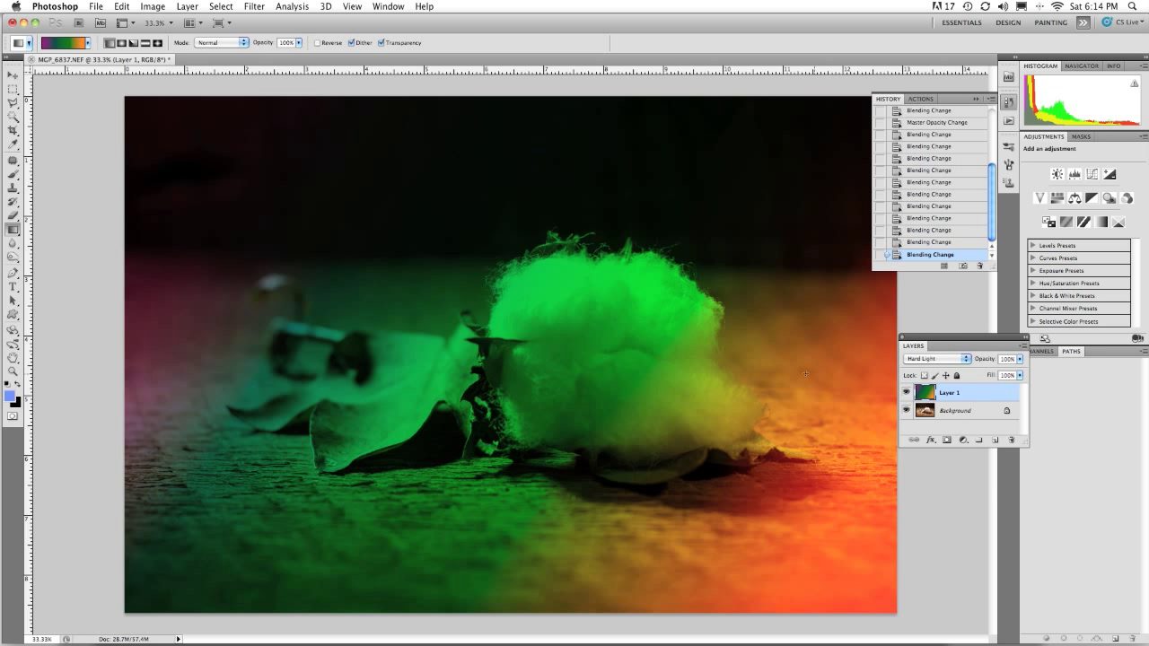
pyautogui.click(967, 359)
pyautogui.click(948, 368)
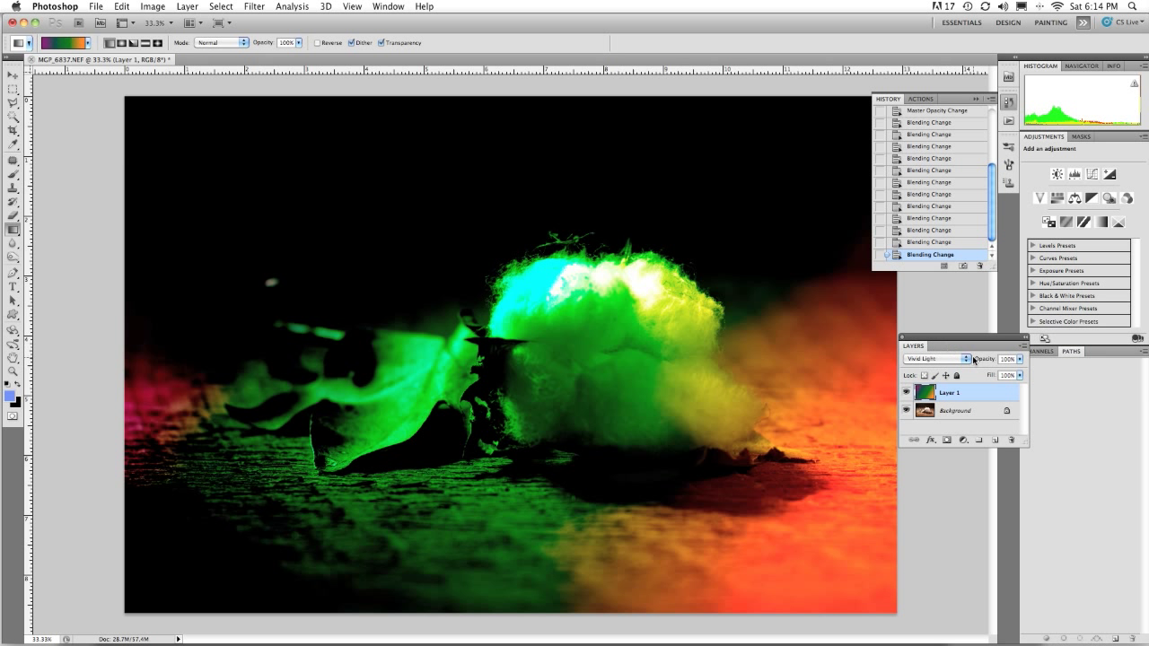
pyautogui.click(968, 360)
pyautogui.click(935, 359)
pyautogui.click(967, 359)
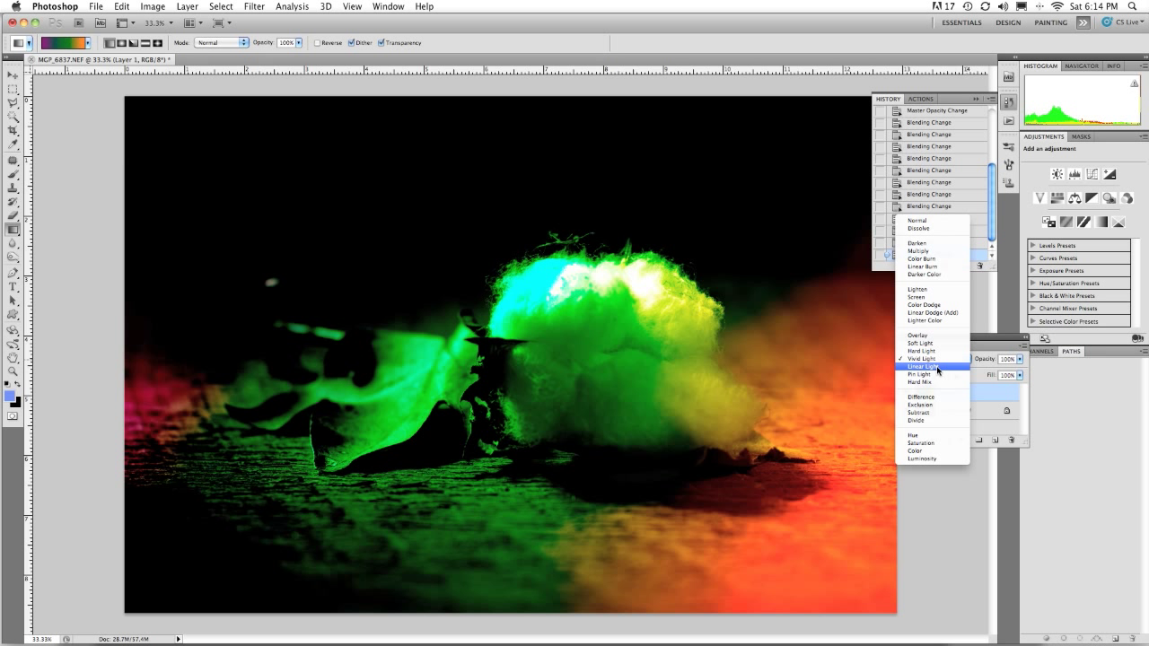
# Step: Switch Layer 1 to Linear Light blending, then to Pin Light
pyautogui.click(929, 366)
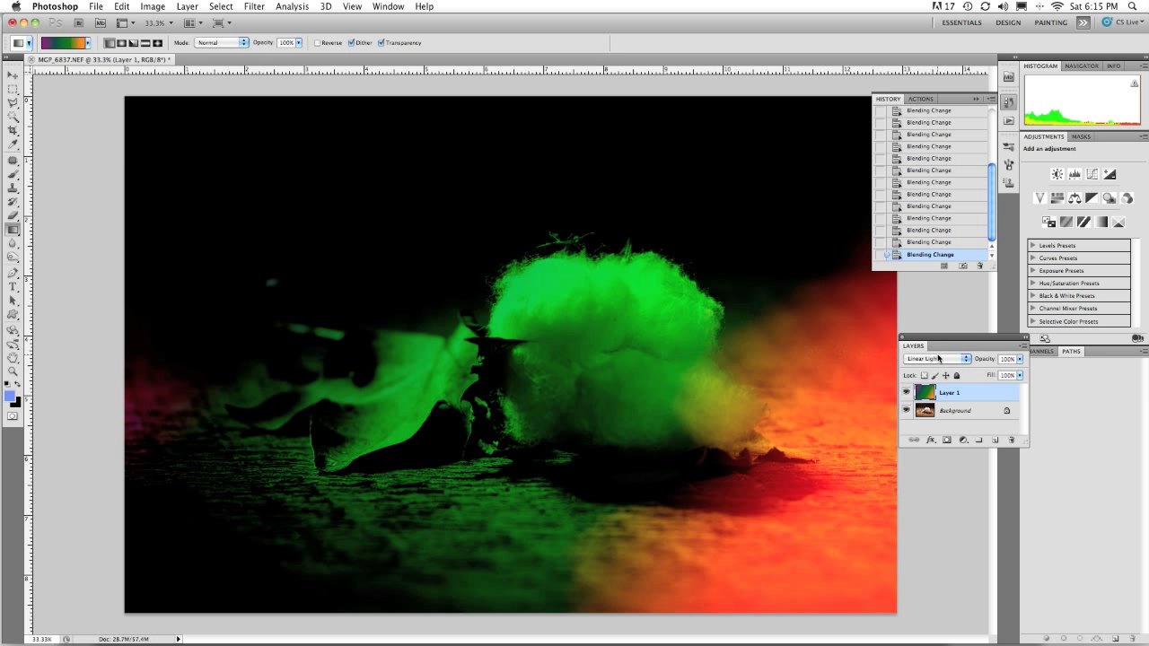
pyautogui.click(964, 360)
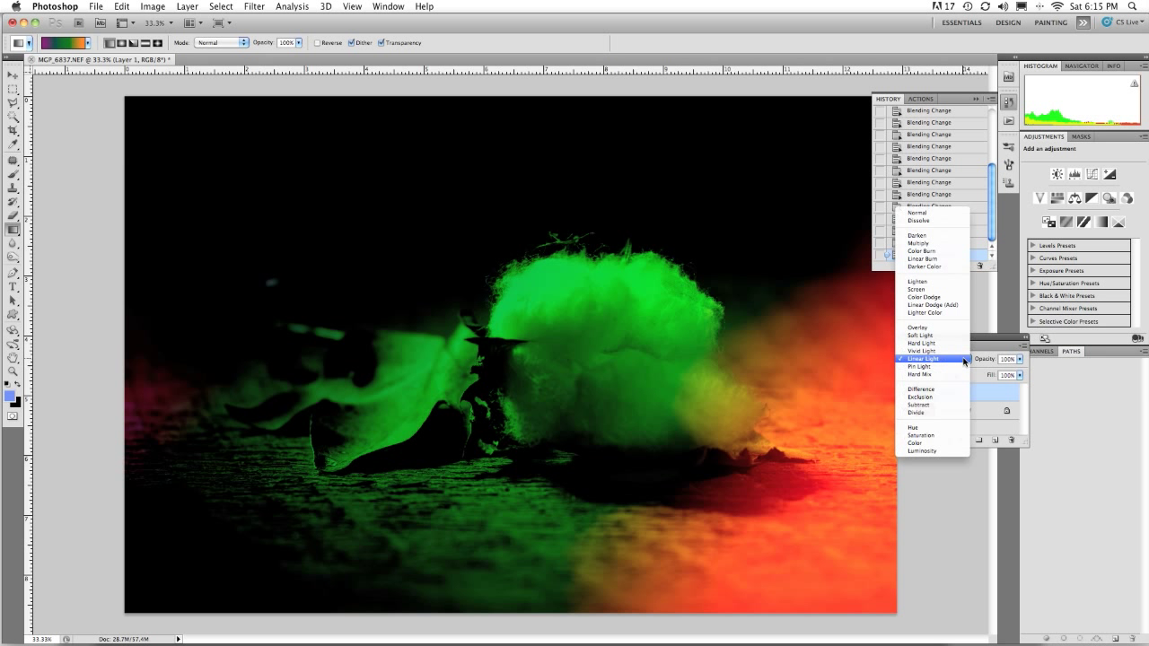
pyautogui.click(929, 368)
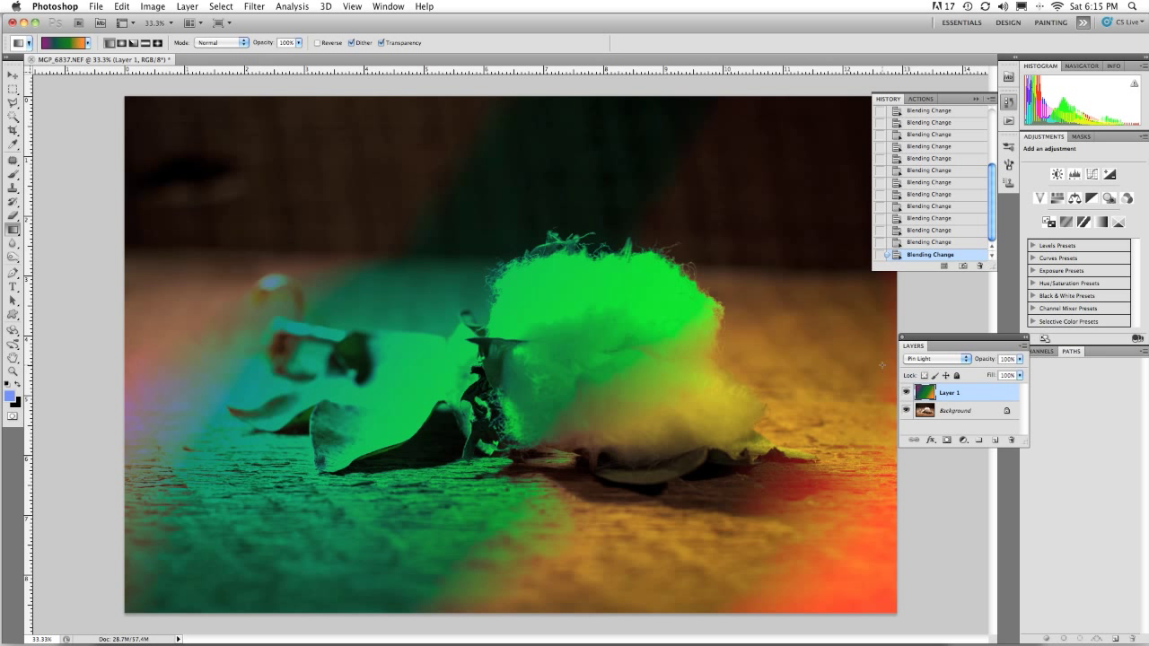
pyautogui.click(968, 360)
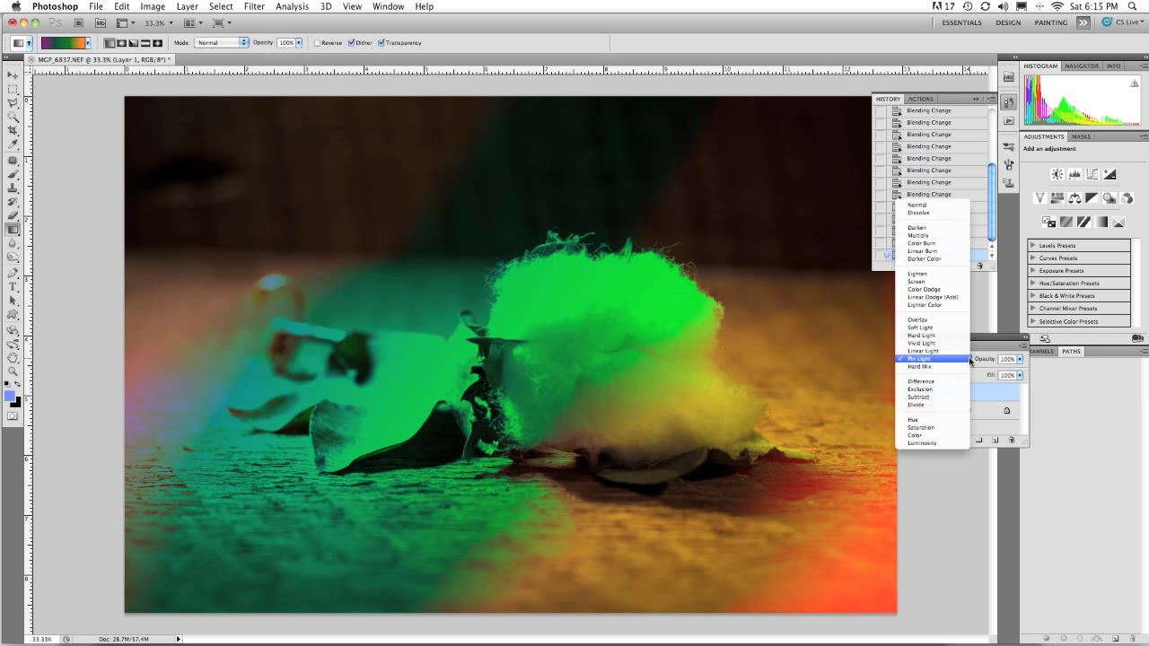
pyautogui.click(917, 360)
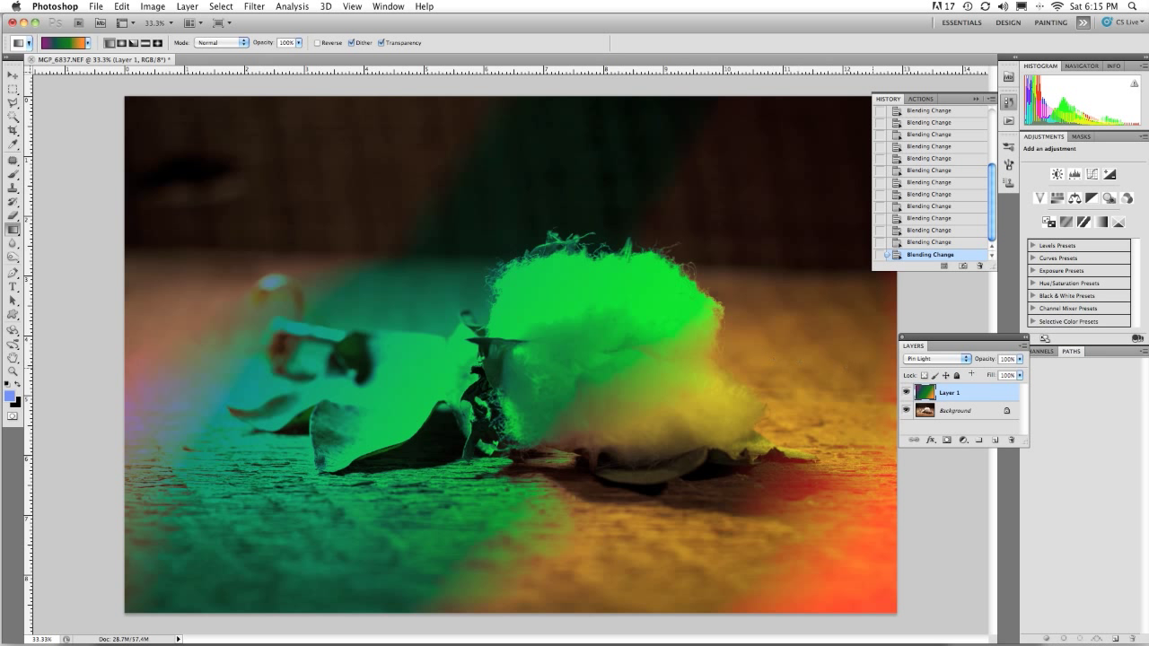
# Step: Blend Layer 1 in Difference, then Exclusion, ending in Hue mode
pyautogui.click(969, 361)
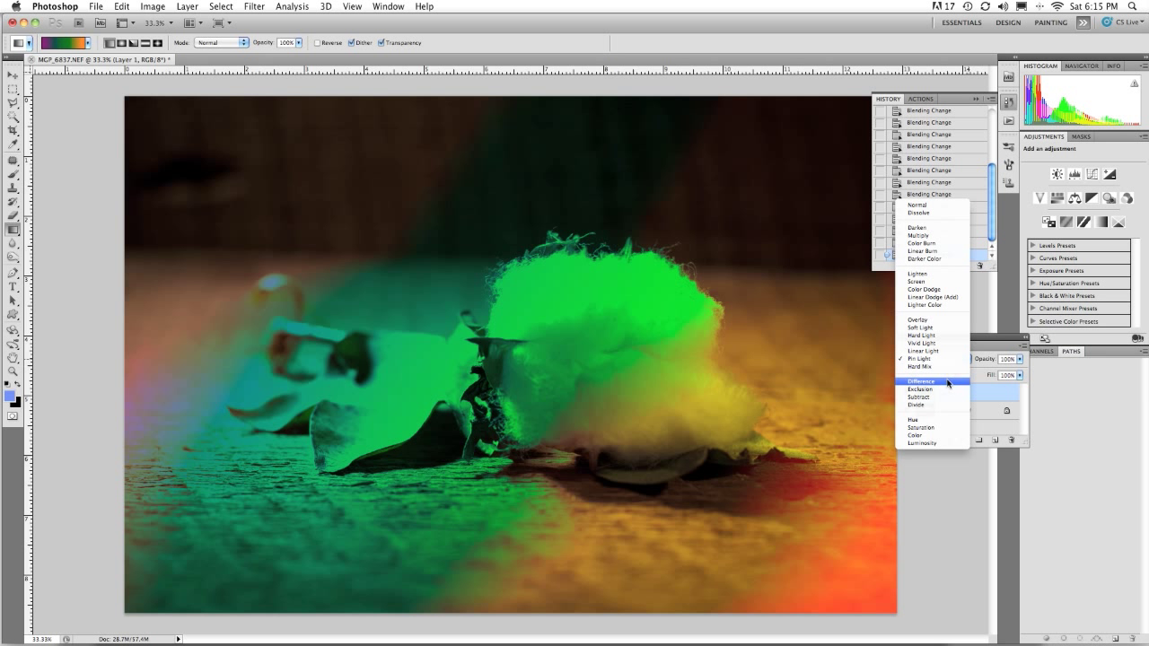
pyautogui.click(948, 384)
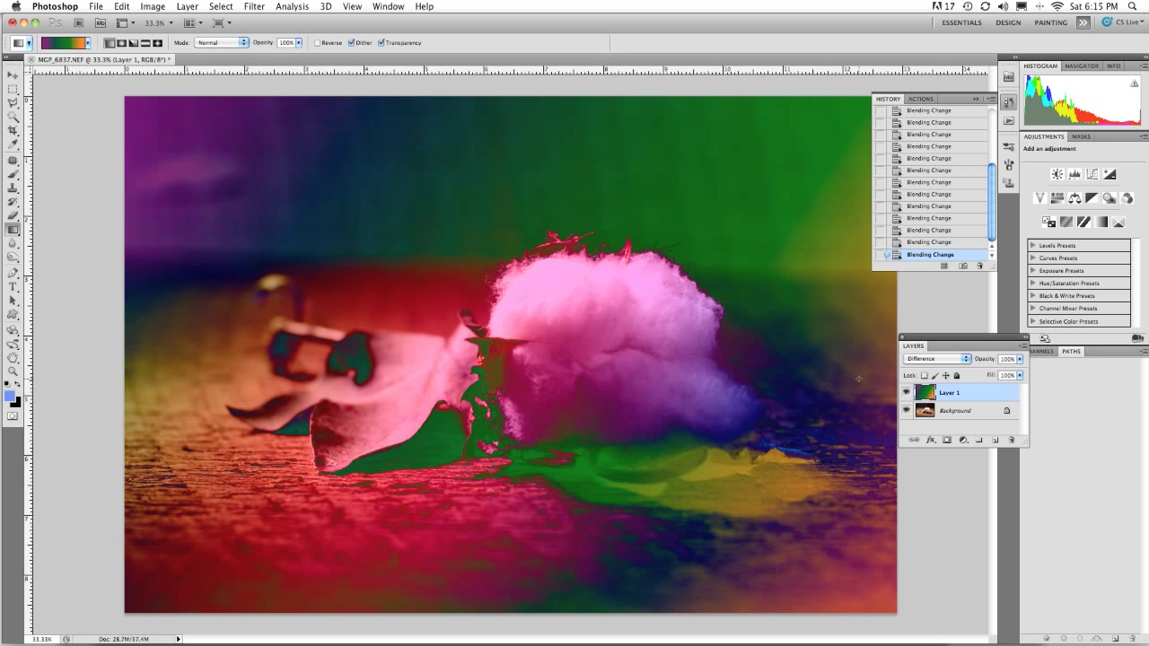
pyautogui.click(966, 358)
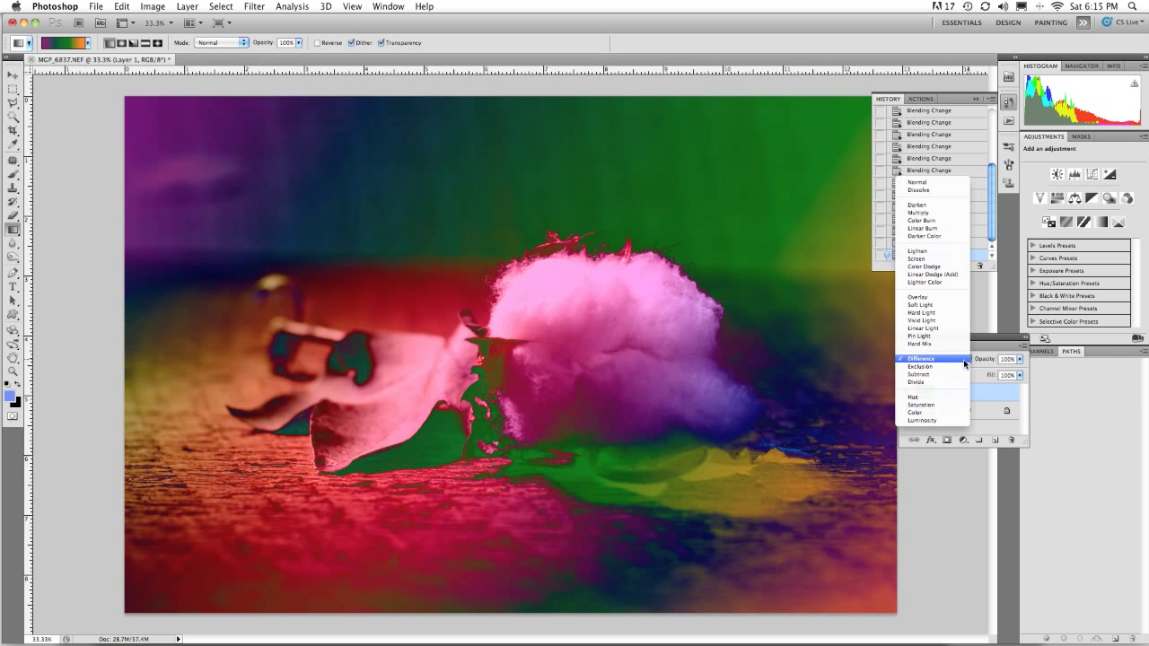
pyautogui.click(951, 367)
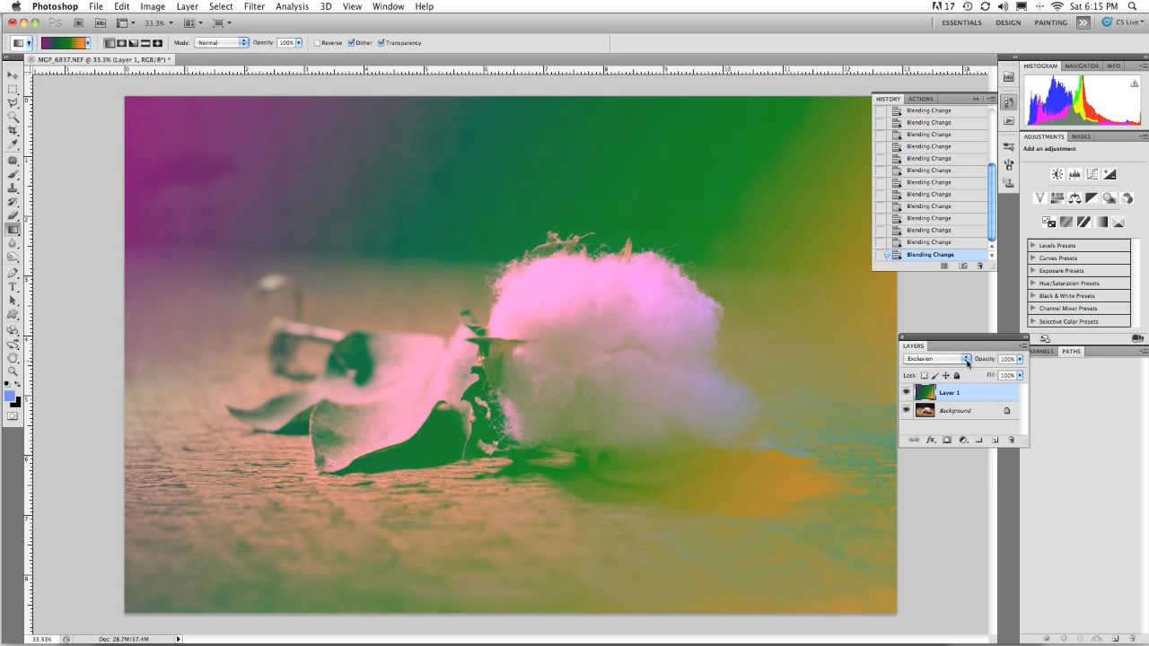
pyautogui.click(968, 358)
pyautogui.click(933, 379)
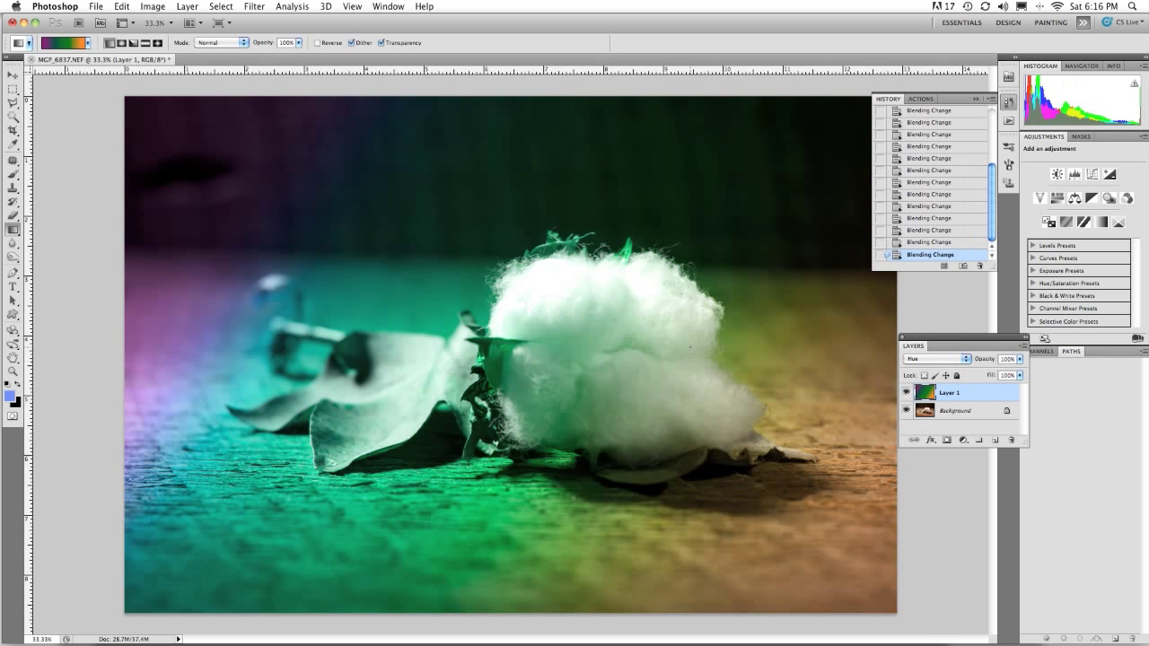
# Step: Try Saturation and Color blending on Layer 1, finishing in Luminosity
pyautogui.click(968, 359)
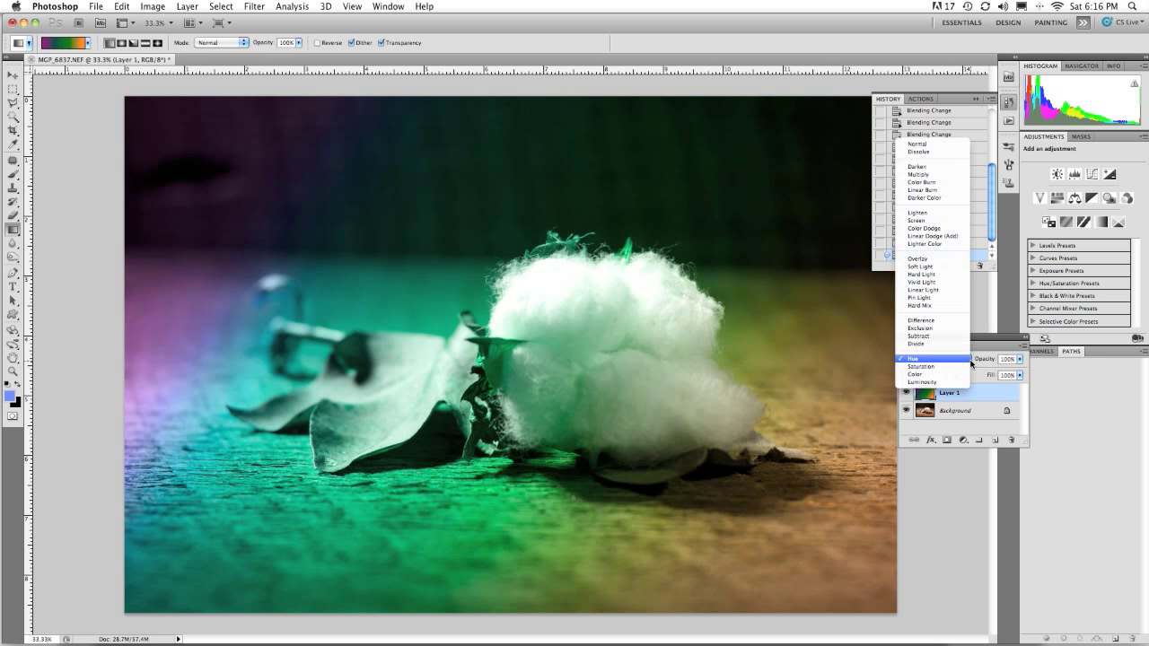
pyautogui.click(928, 361)
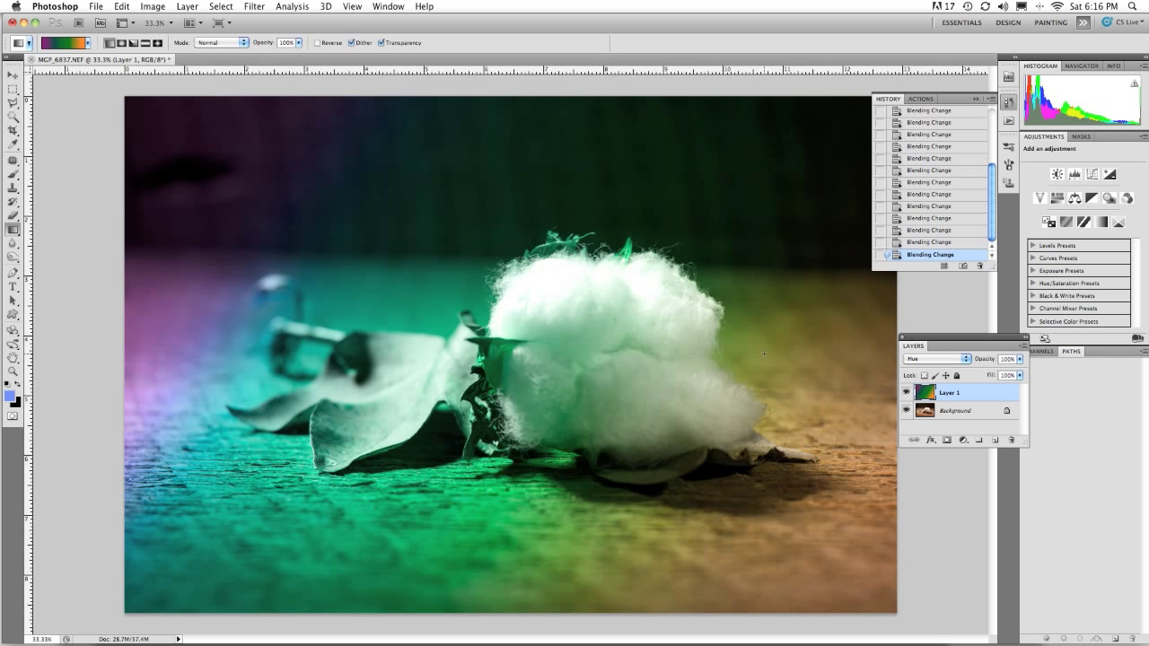
pyautogui.click(967, 359)
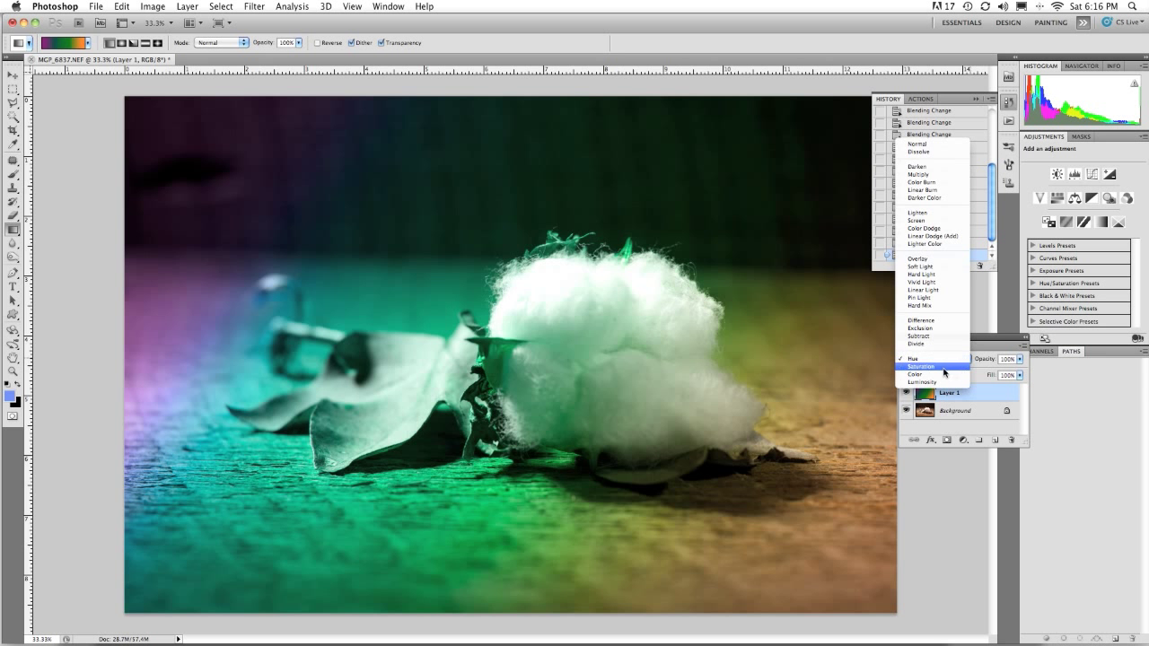
pyautogui.click(943, 367)
pyautogui.click(965, 360)
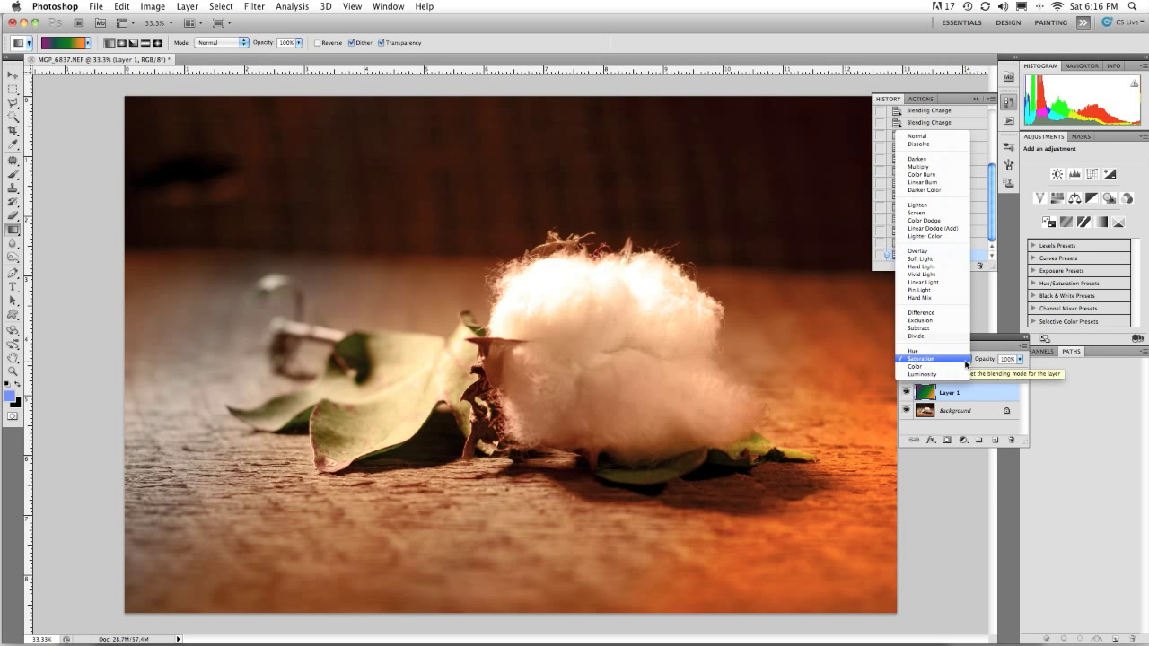
pyautogui.click(931, 360)
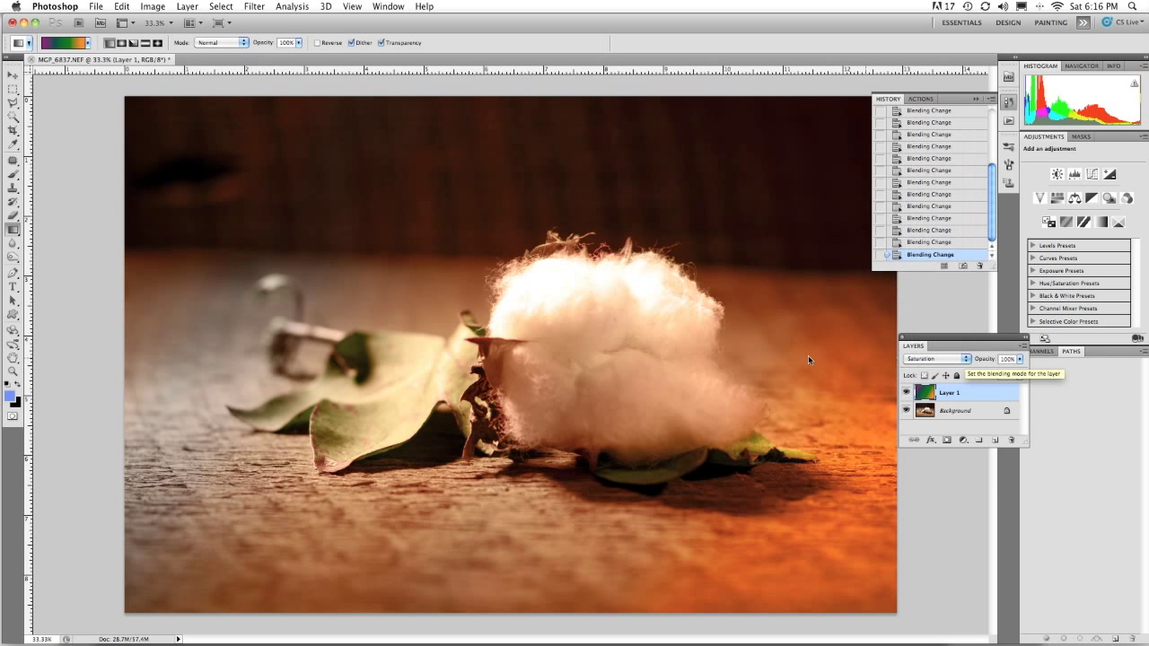
pyautogui.click(966, 361)
pyautogui.click(955, 366)
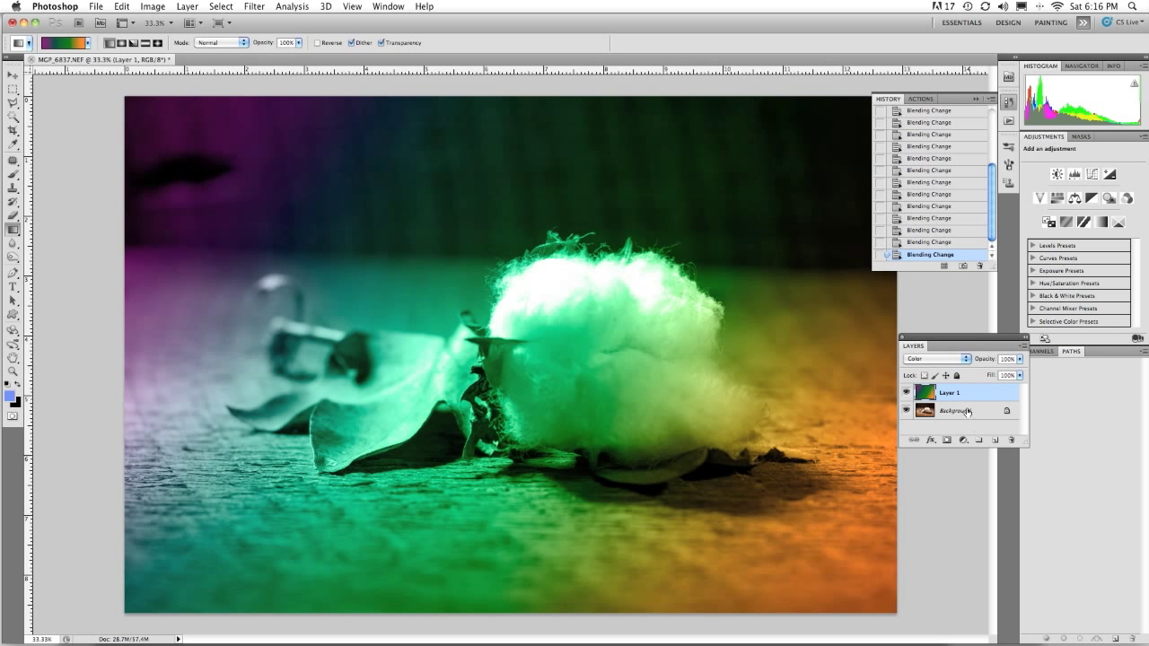
pyautogui.click(965, 360)
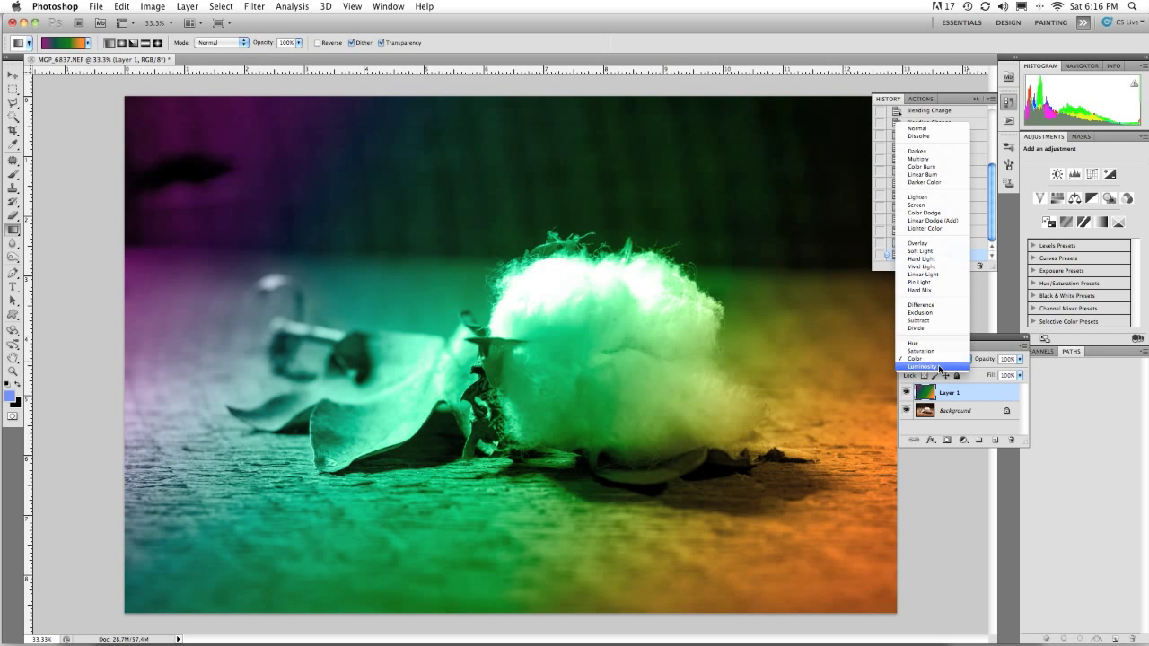
pyautogui.click(942, 367)
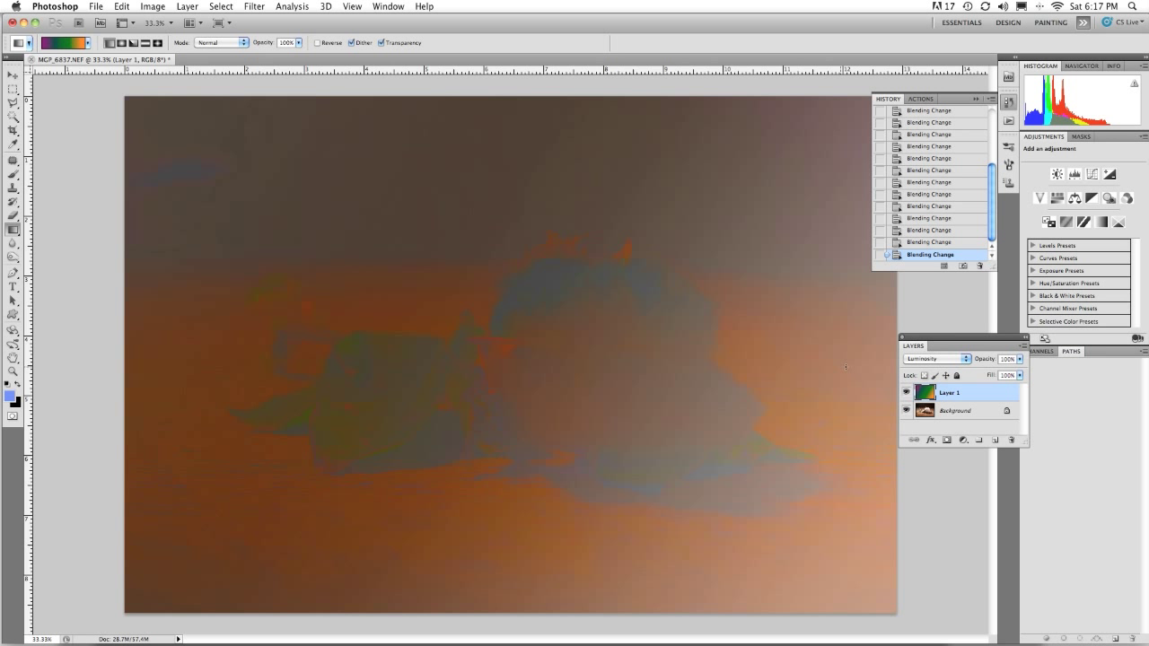
# Step: Hide and reshow Layer 1 to compare with the original cotton photo, then pick Normal blending
pyautogui.click(906, 392)
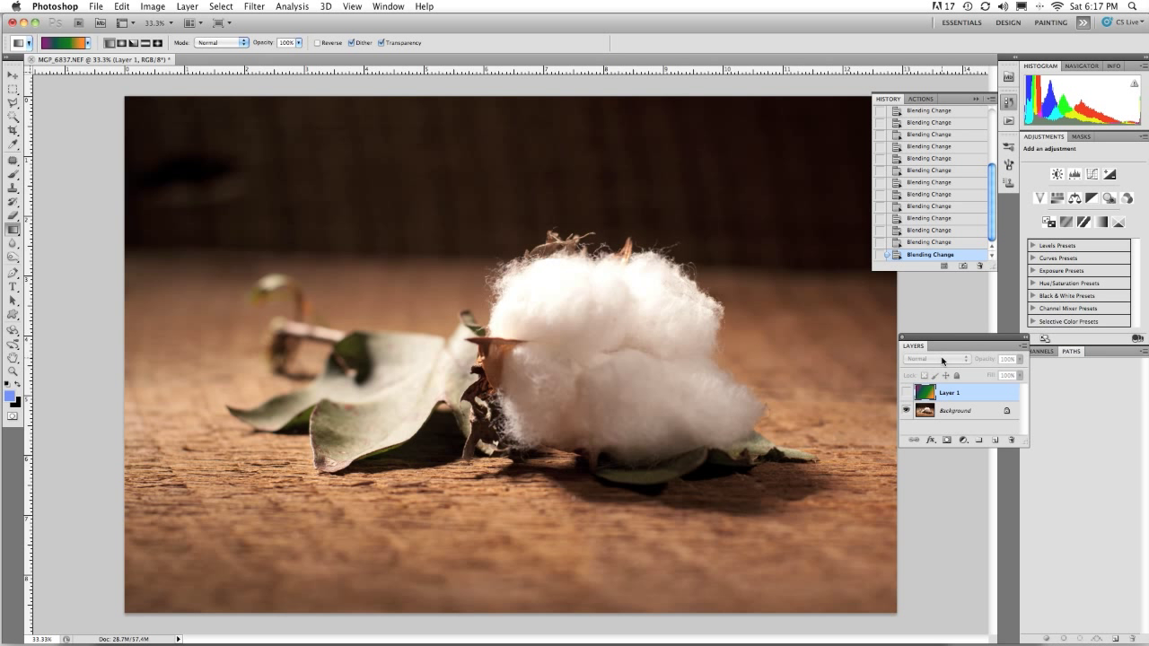
pyautogui.click(907, 392)
pyautogui.click(937, 358)
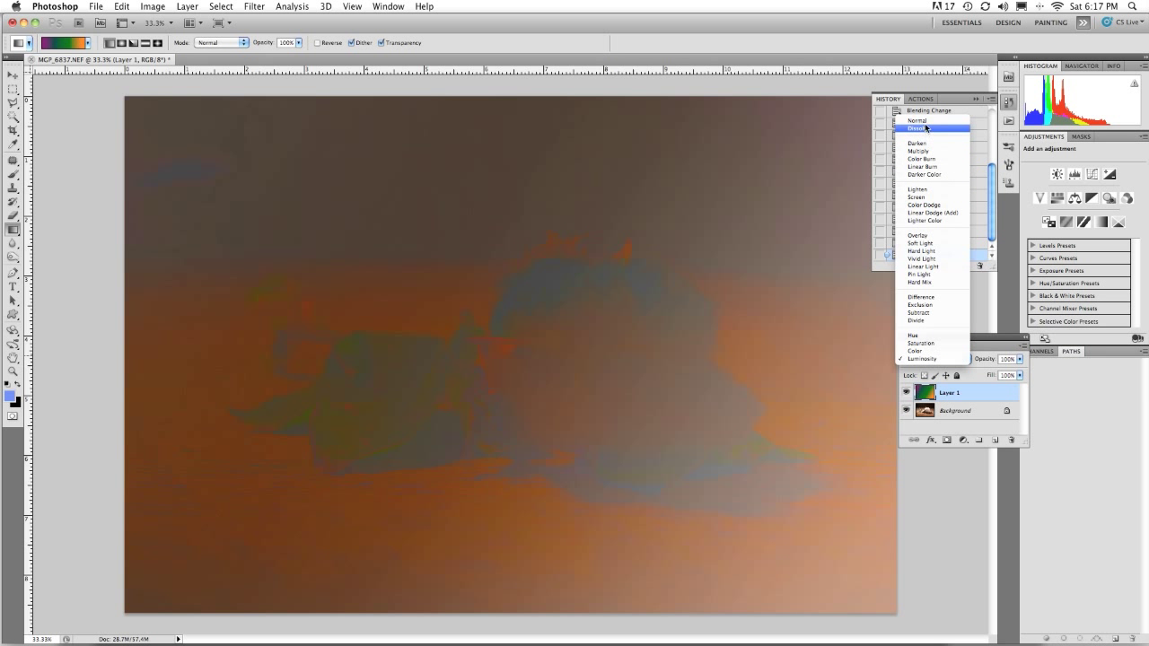
pyautogui.click(920, 121)
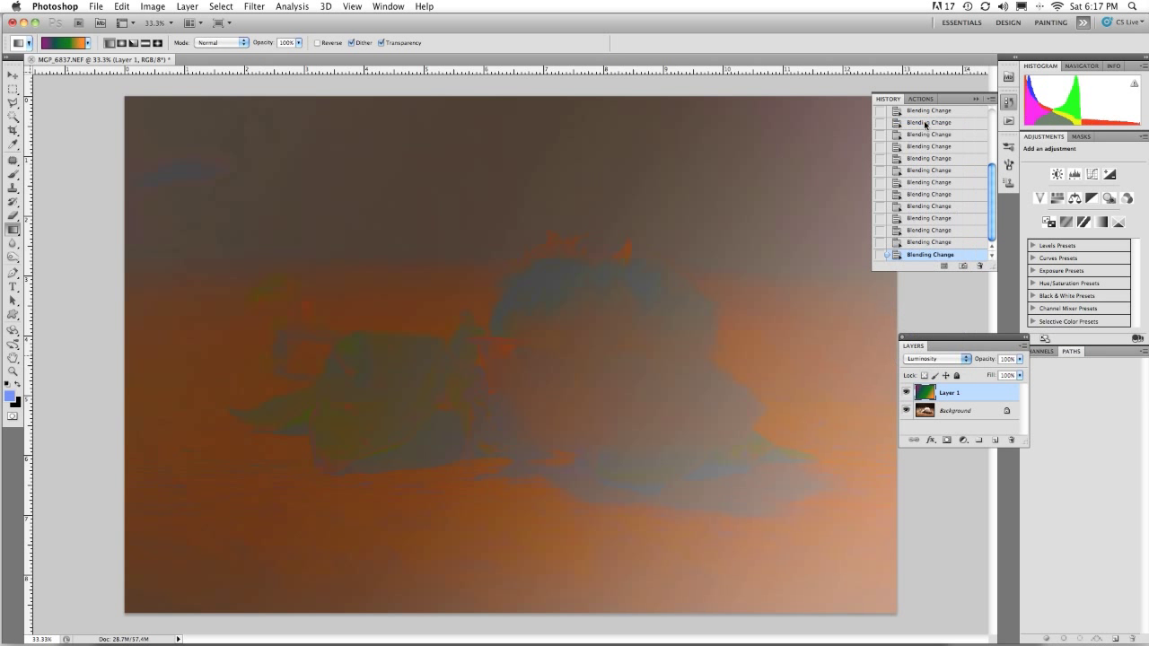